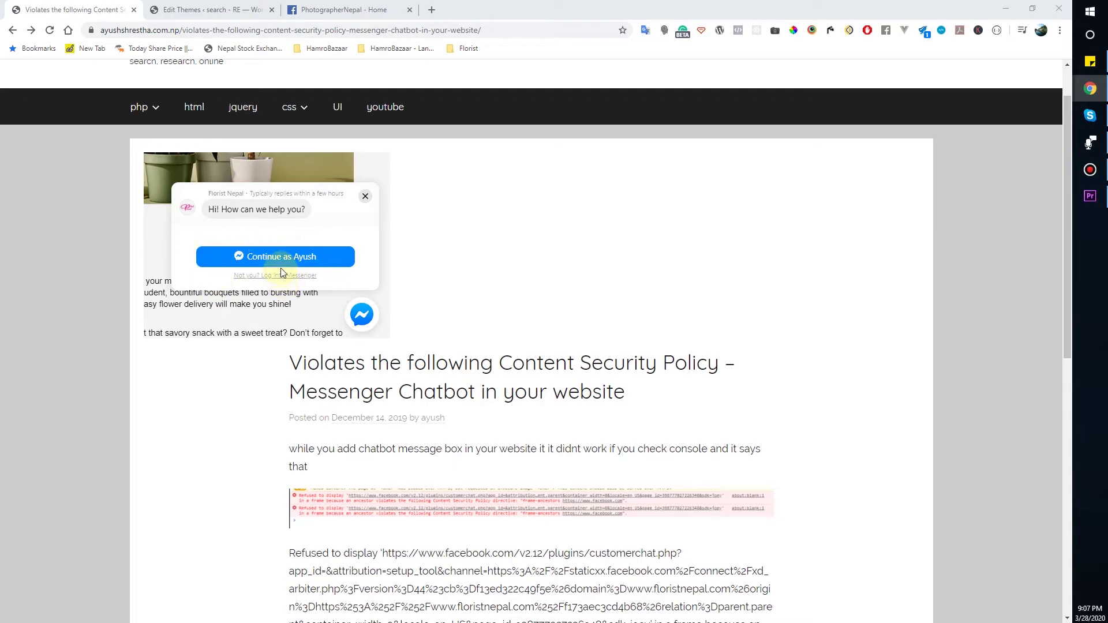
Select the blog post's two-line heading text
scroll(282, 272, down, 1)
drag(287, 299, 657, 334)
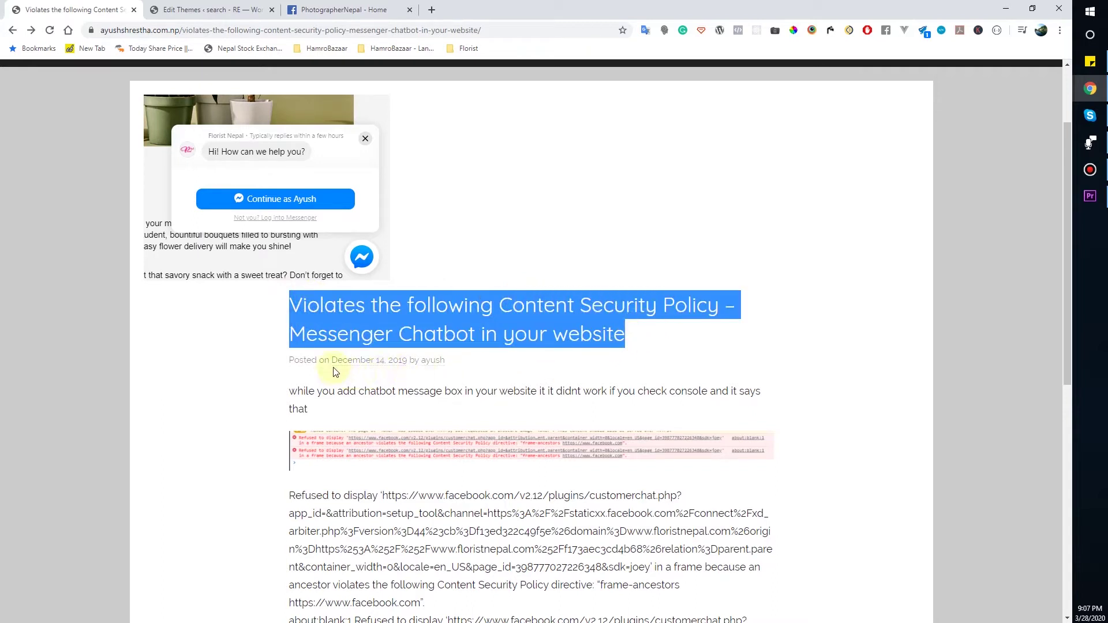
click(287, 312)
click(287, 300)
click(288, 299)
drag(426, 311, 629, 336)
click(214, 11)
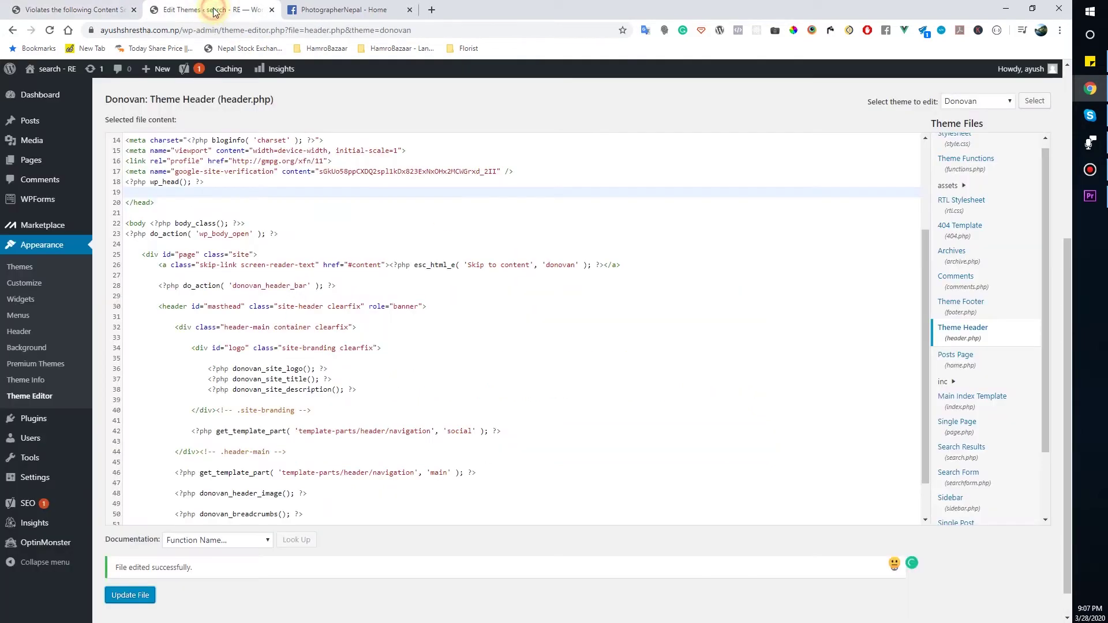
click(91, 5)
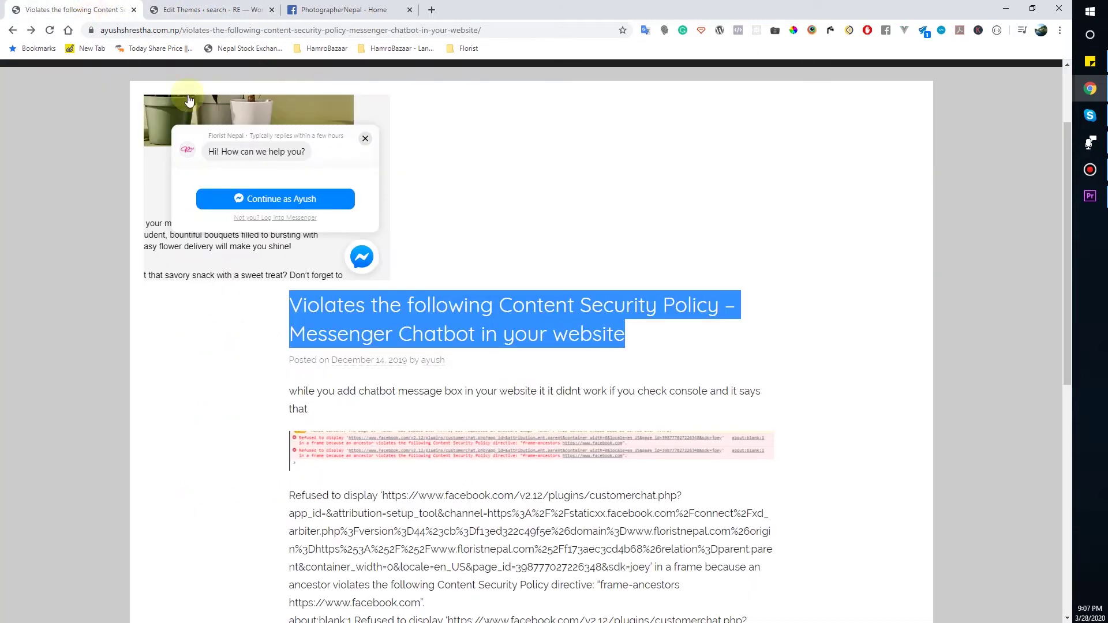
click(304, 323)
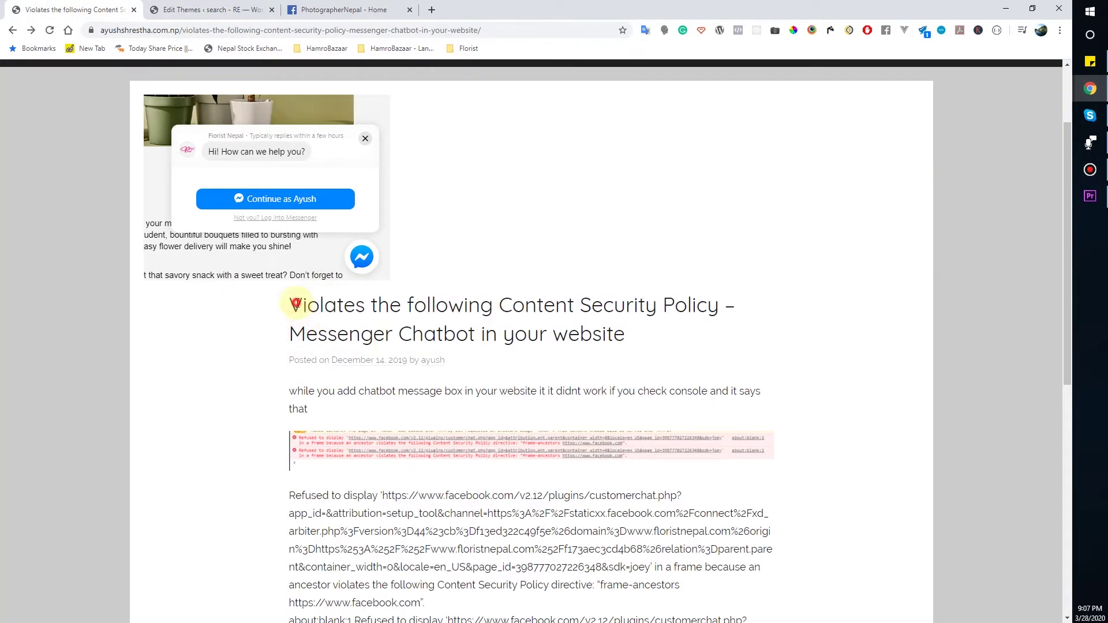
drag(297, 304, 645, 341)
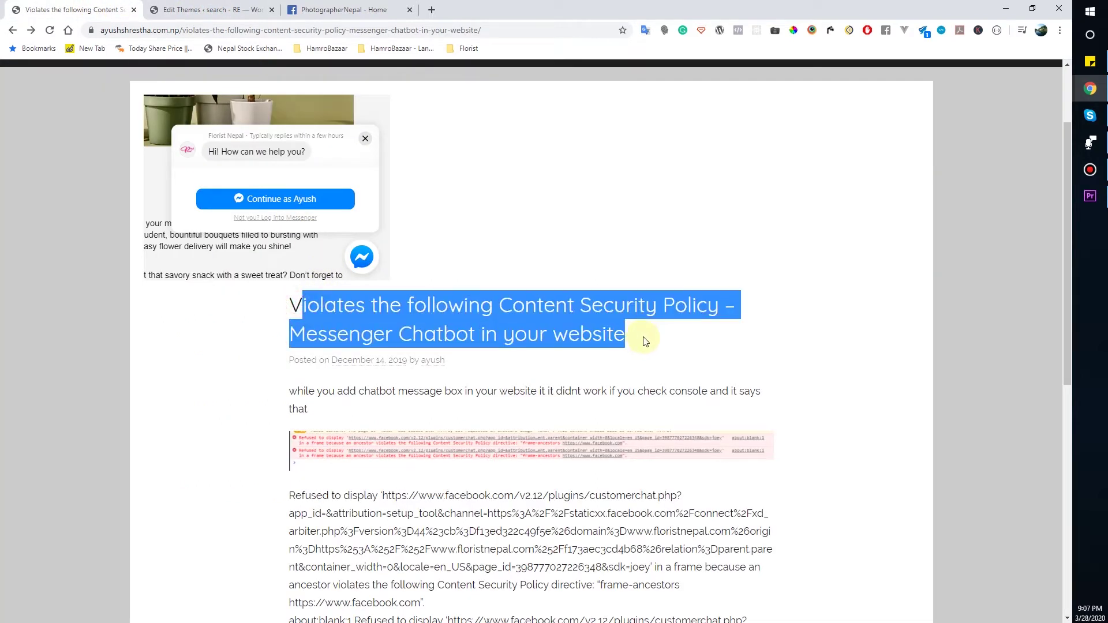
click(401, 315)
drag(290, 304, 643, 336)
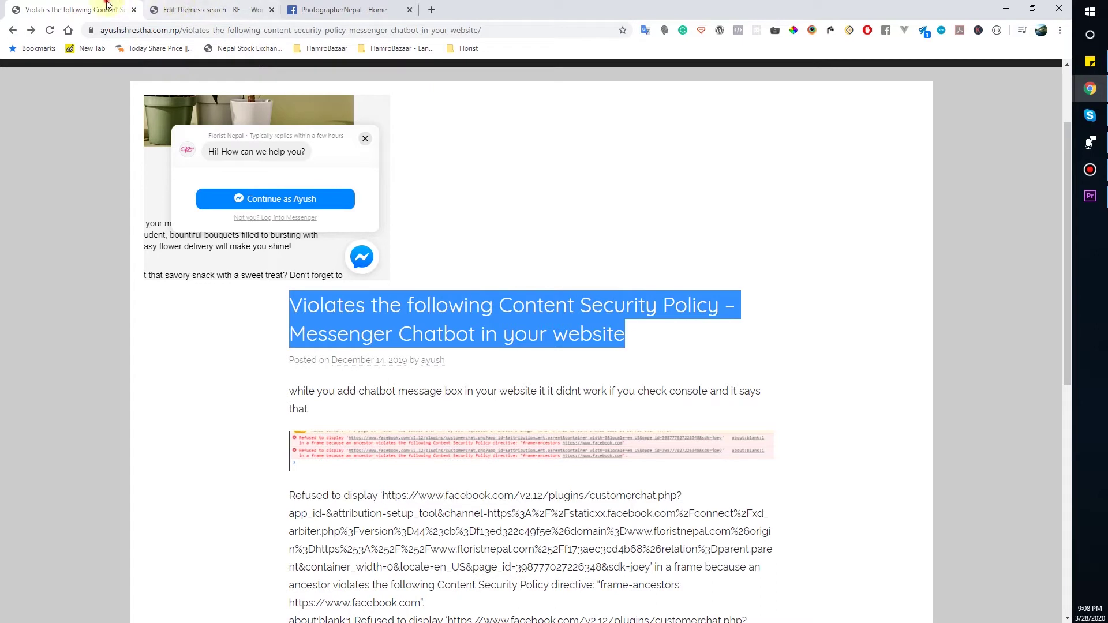
Open the PhotographerNepal Facebook page's settings and choose Messaging
click(303, 7)
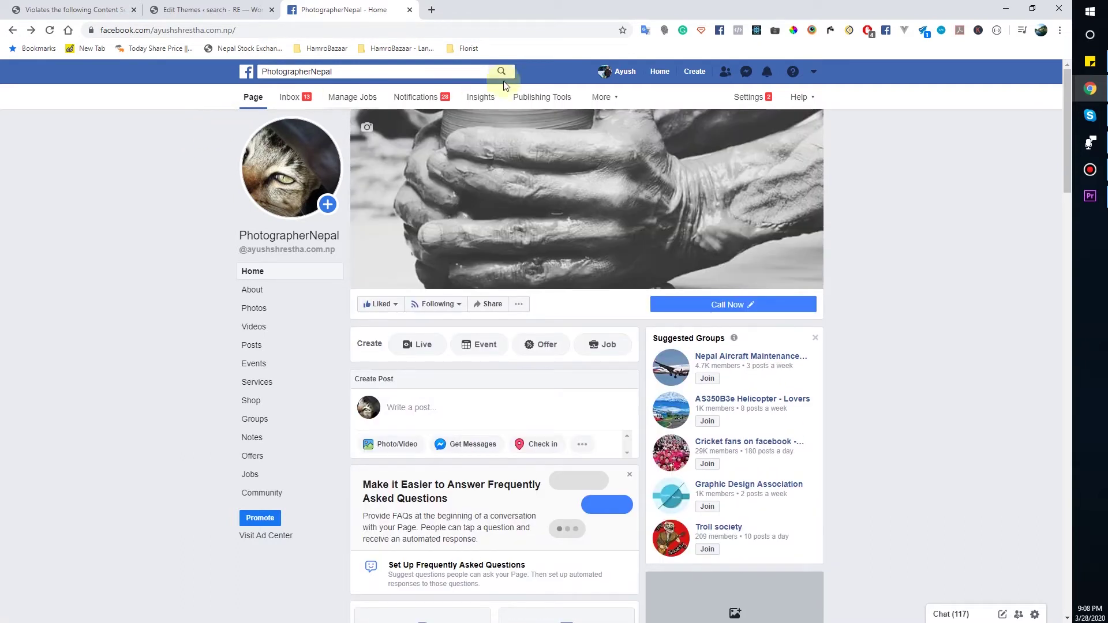
click(745, 100)
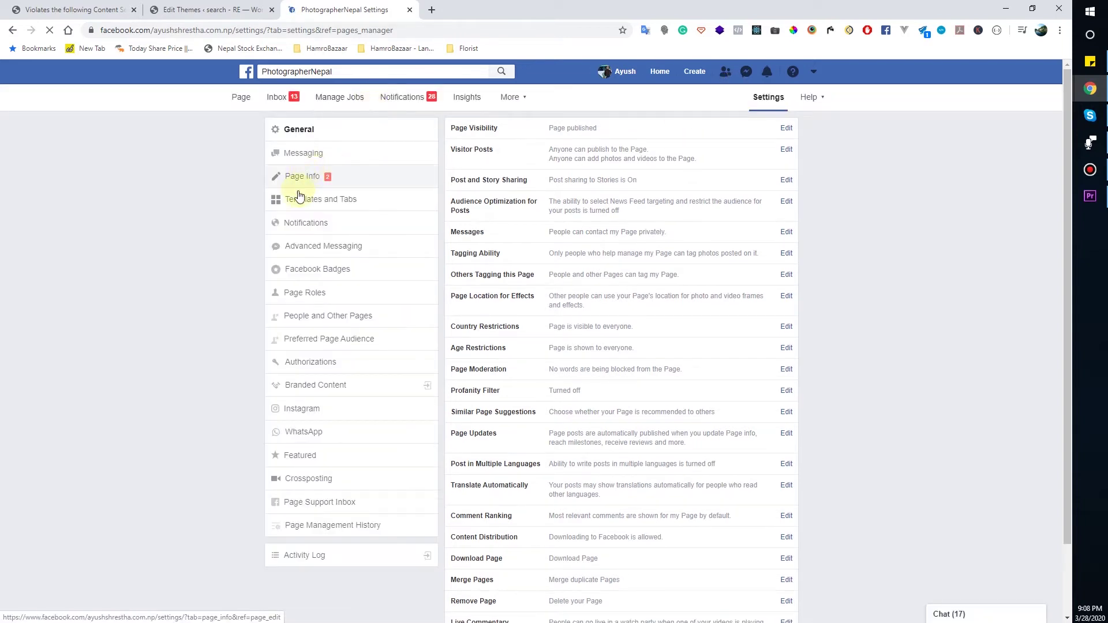
click(304, 154)
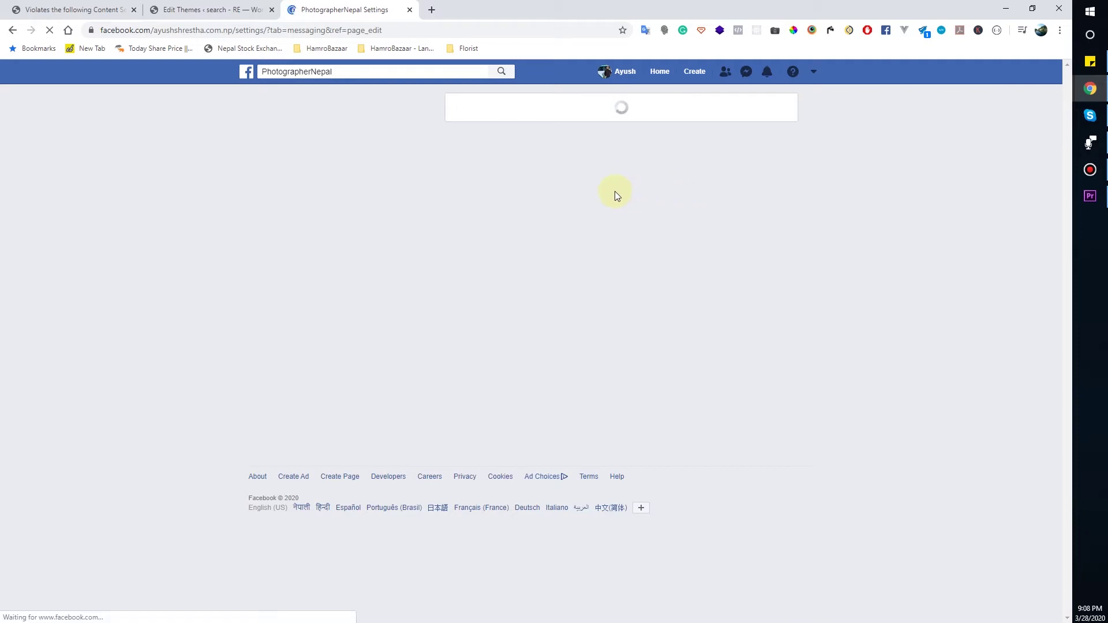
Scroll to the Add Messenger to your website option and highlight its description
scroll(610, 228, down, 3)
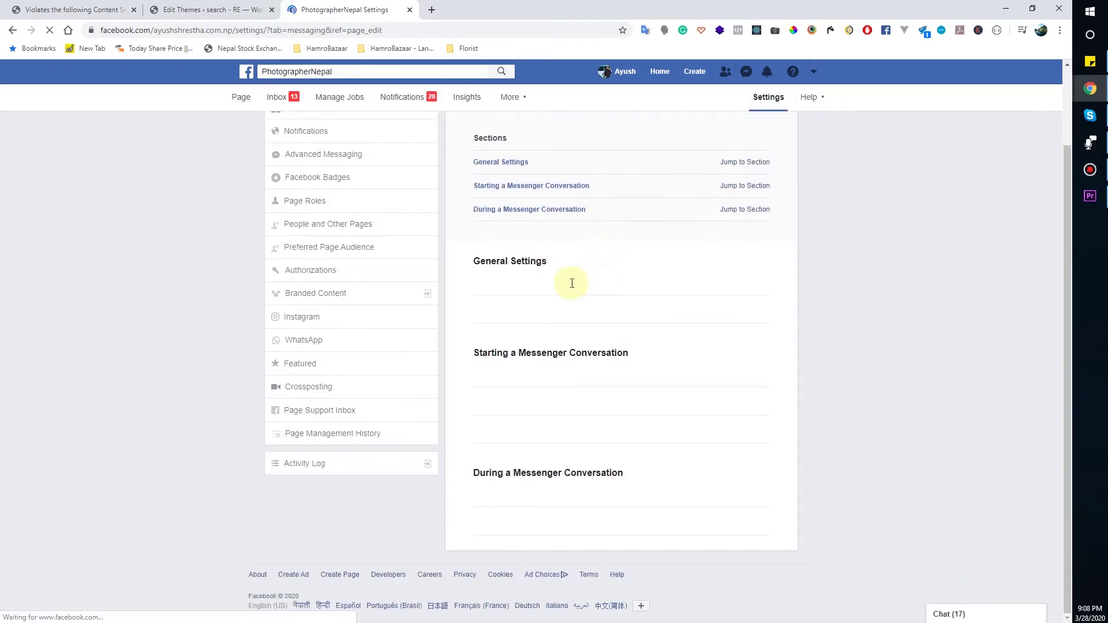
scroll(602, 276, down, 4)
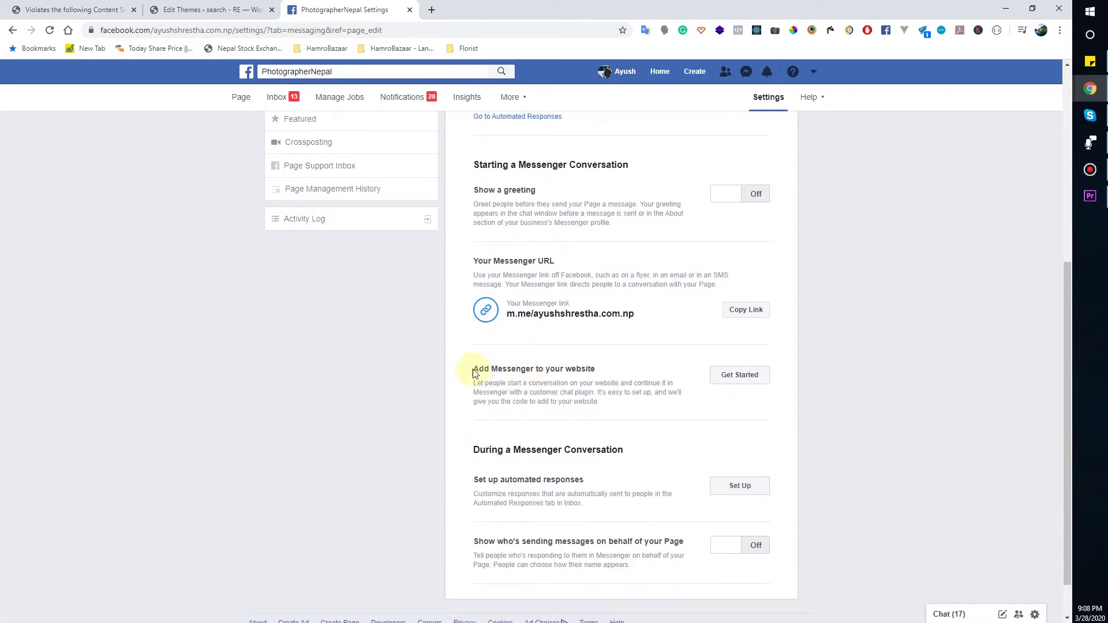
drag(471, 372, 645, 375)
click(644, 374)
drag(478, 383, 532, 383)
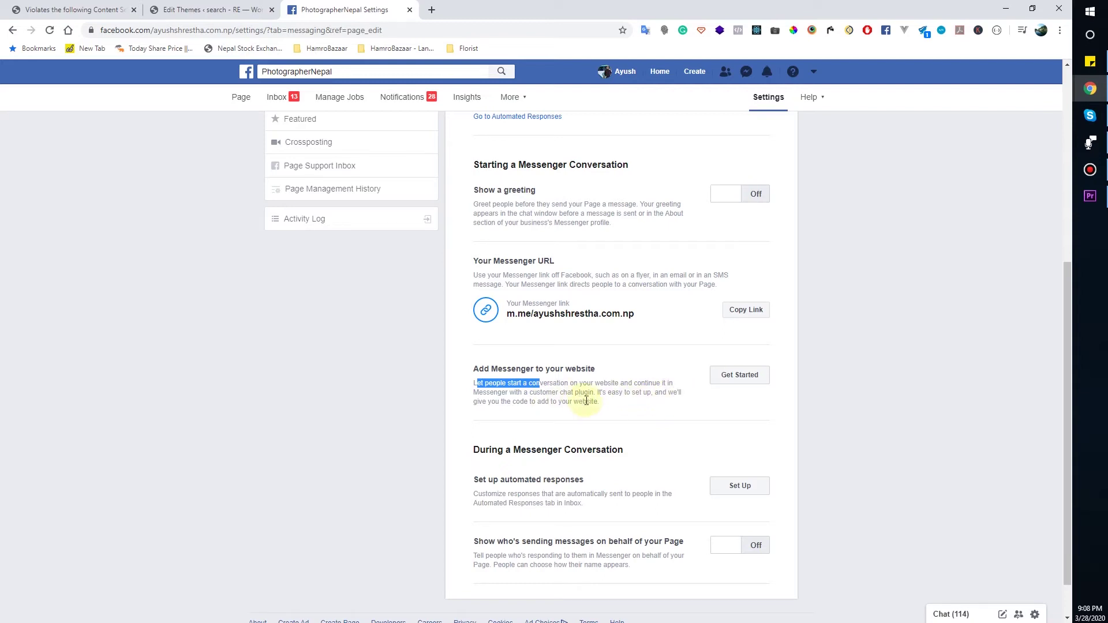
Start adding Messenger to the website and reach the language and greeting step
click(724, 376)
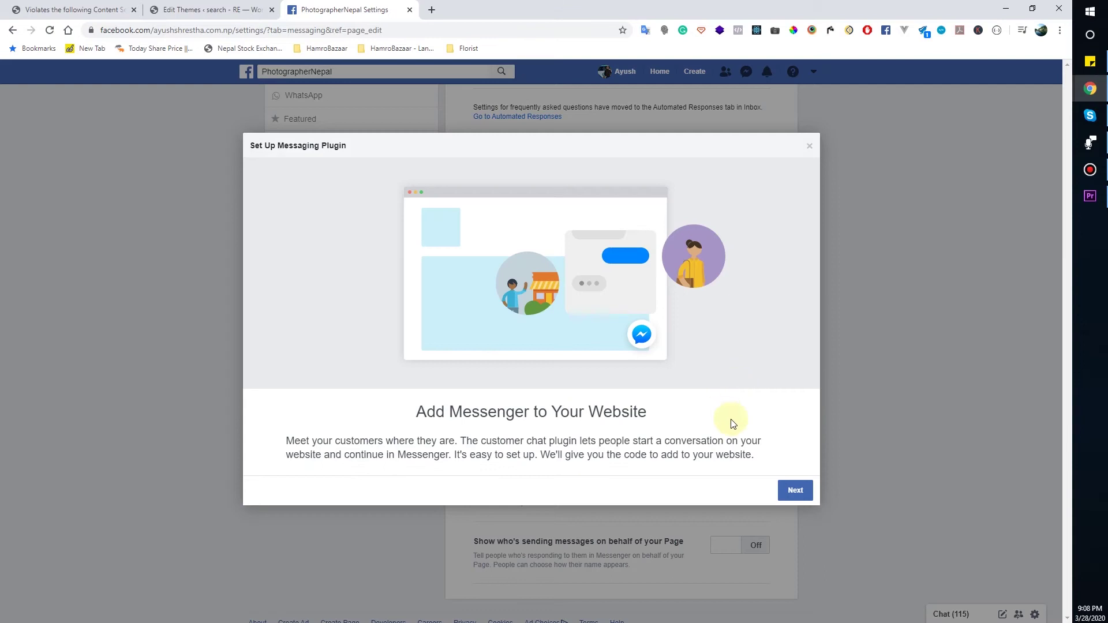
click(790, 490)
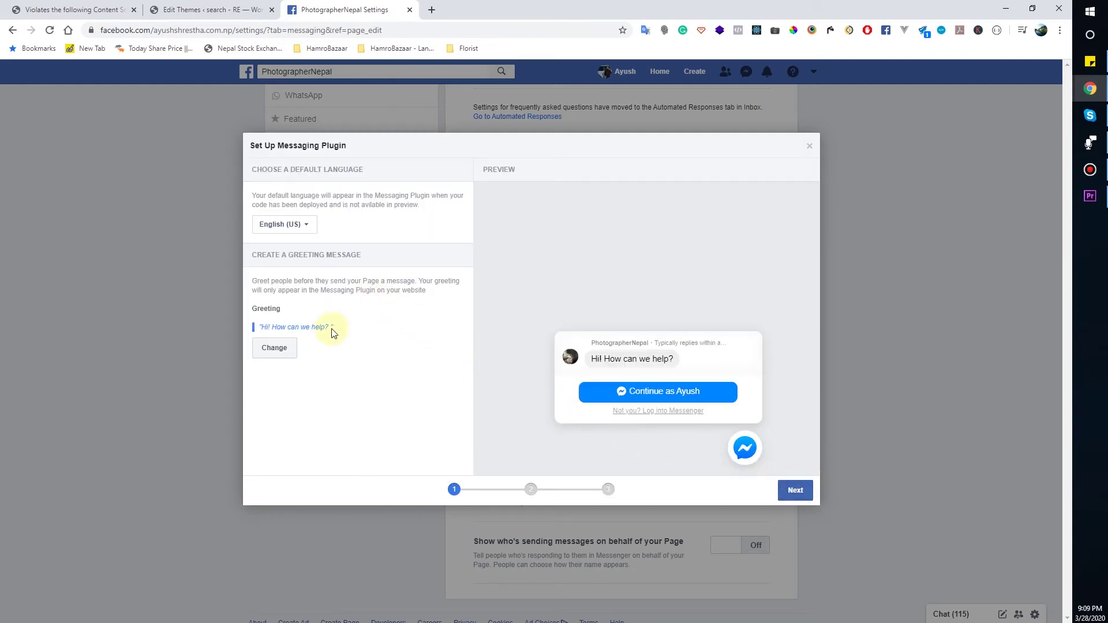
click(277, 348)
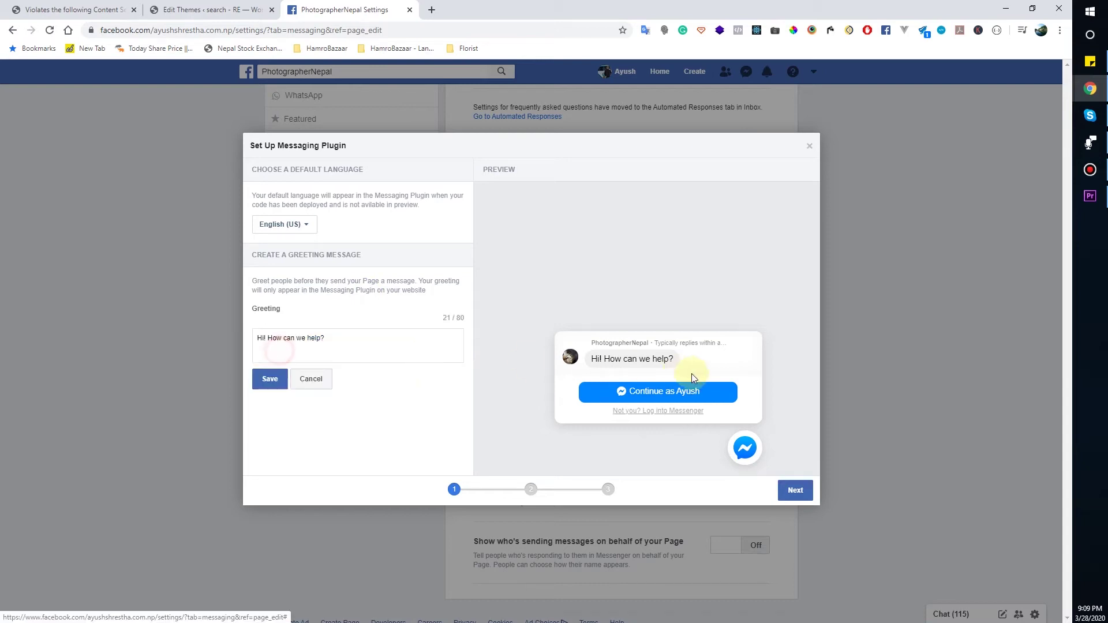
Change the greeting to 'Hi! How can we assist you today?' and save it
click(341, 340)
text(asdfasdfasfd)
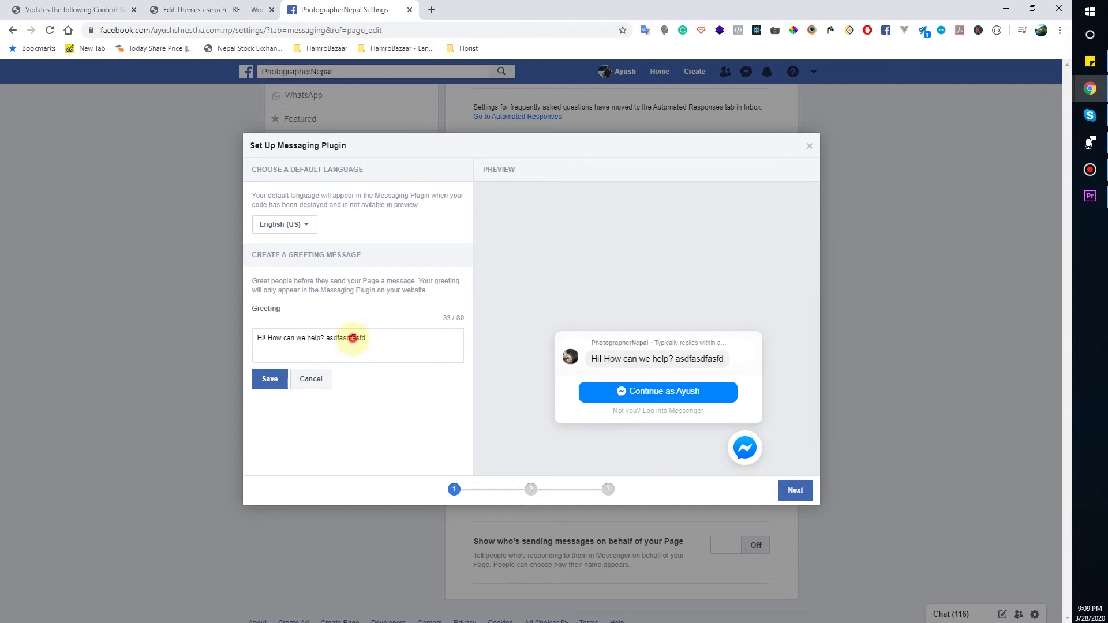
double_click(347, 339)
key(BackSpace)
key(BackSpace)
key(BackSpace)
key(BackSpace)
key(BackSpace)
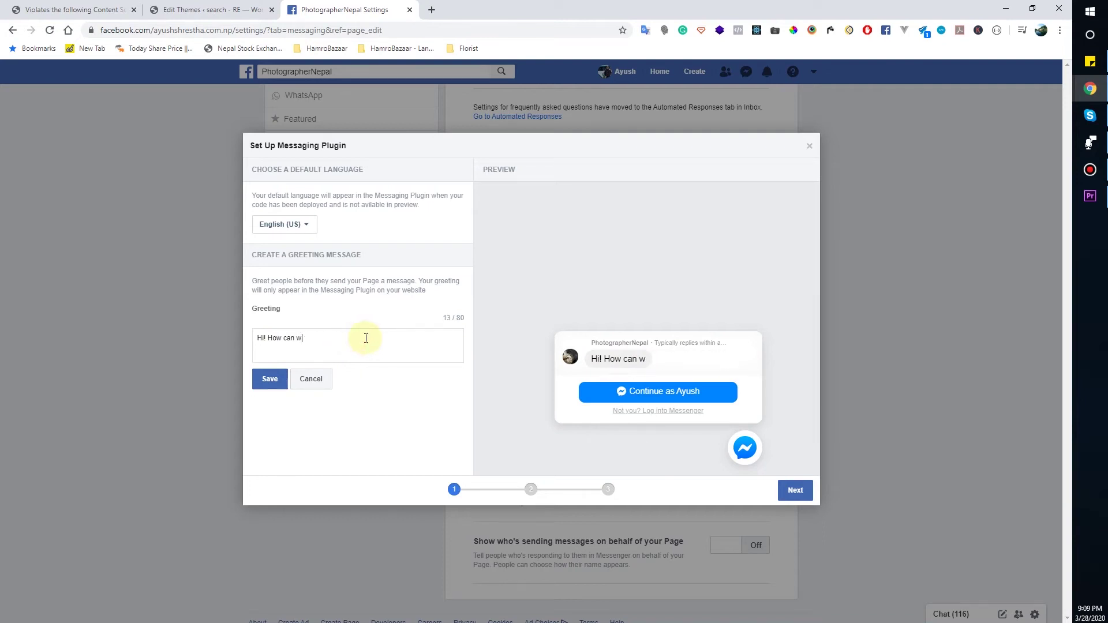
text(e assist yo )
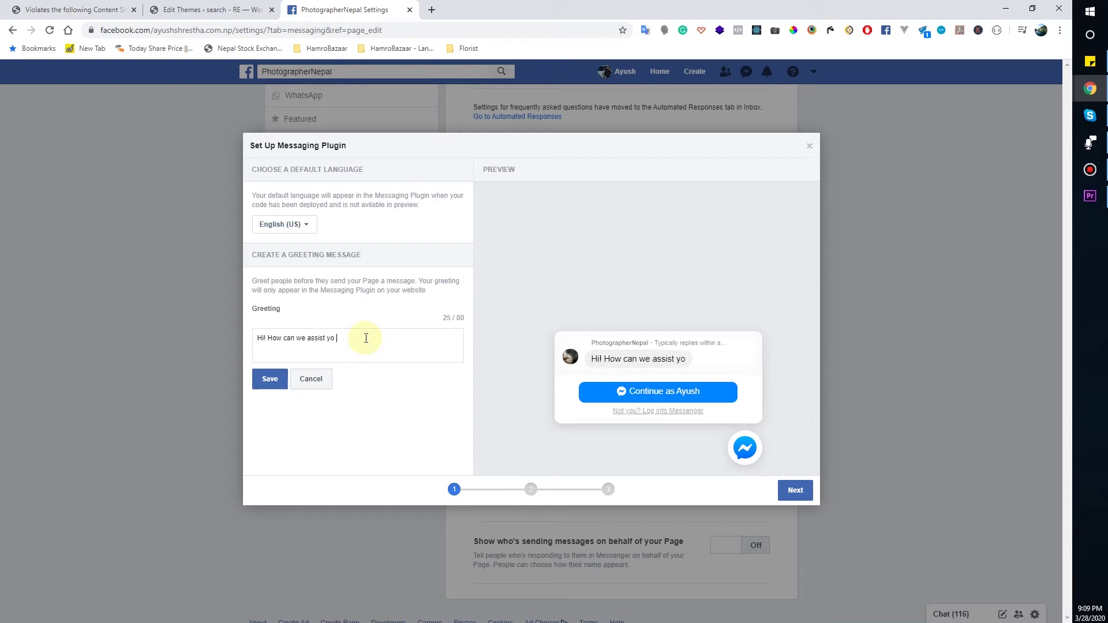
text(uto)
text(oday?)
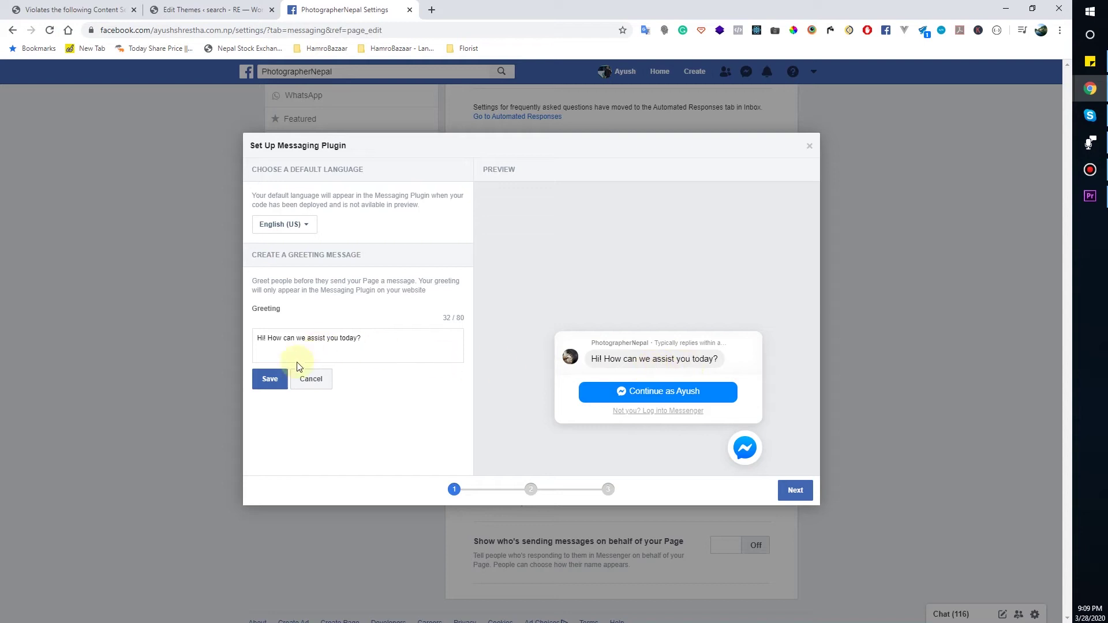
click(269, 379)
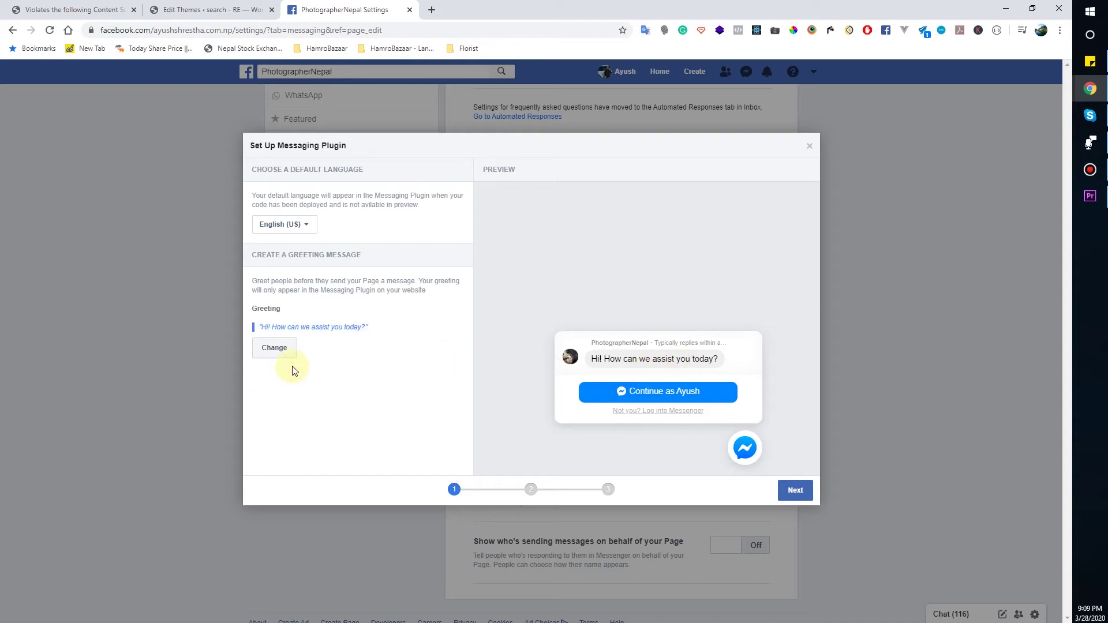
Advance to the appearance step, after checking the blog post and theme editor tabs
click(794, 490)
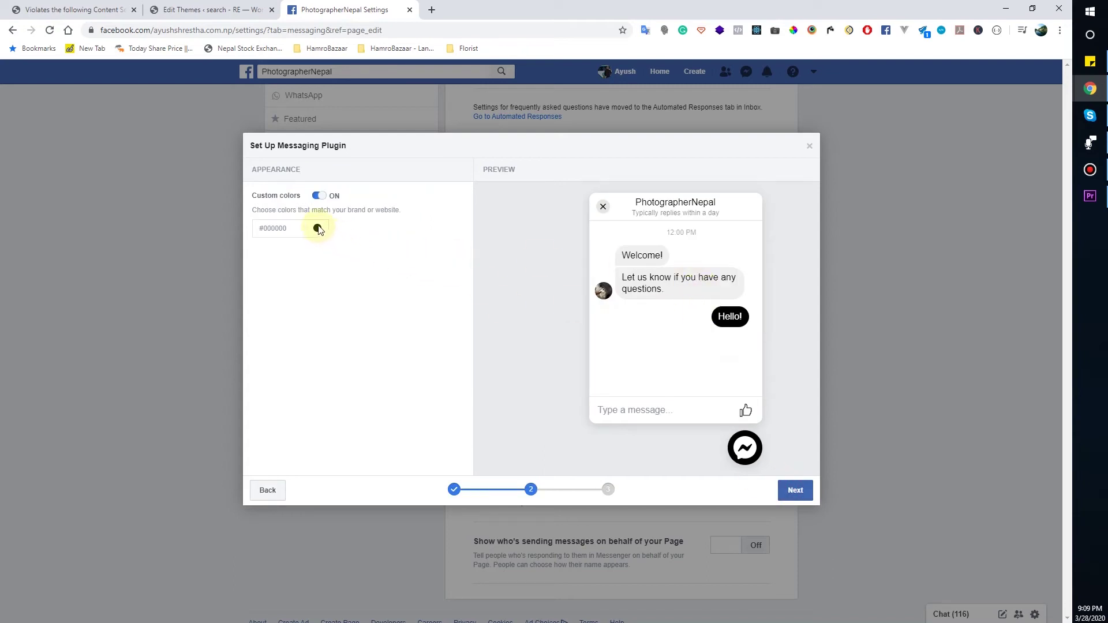
click(73, 5)
scroll(485, 227, up, 3)
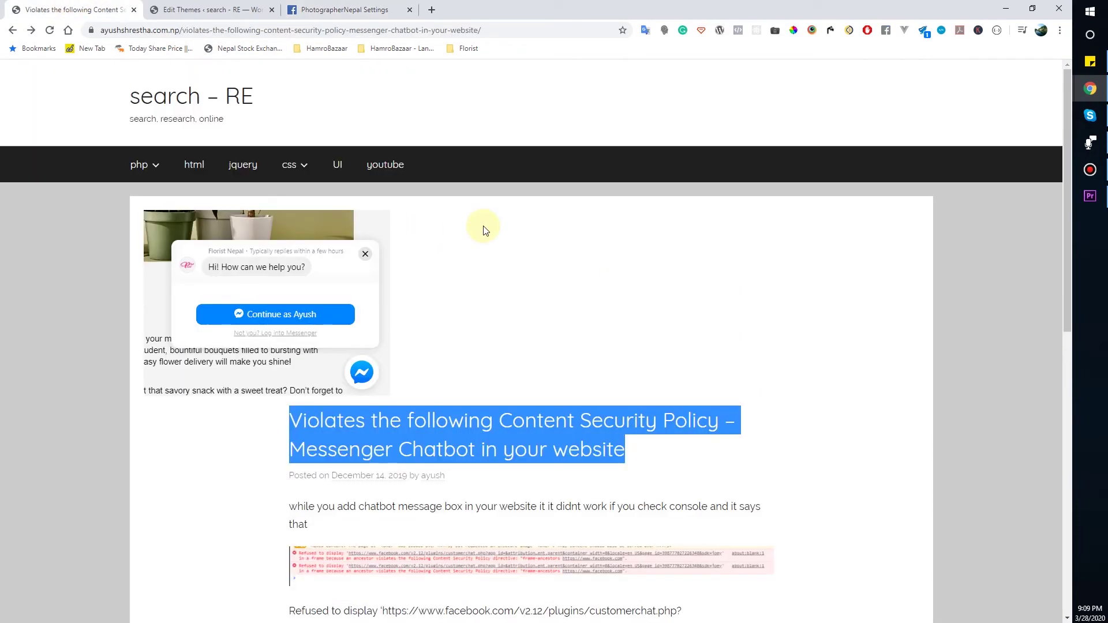
right_click(499, 168)
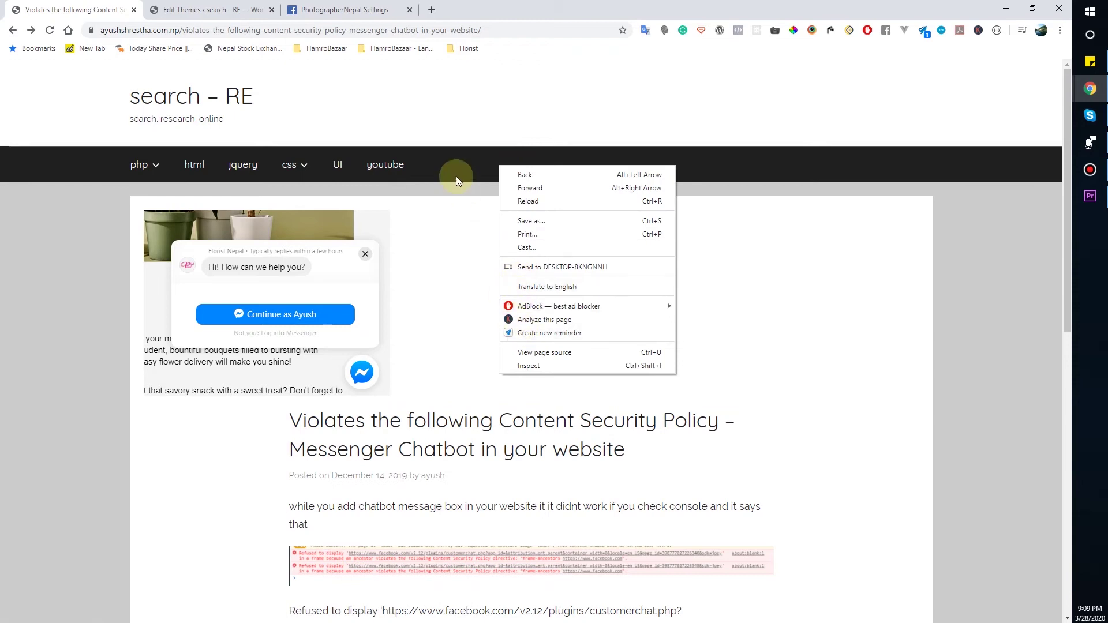
click(485, 161)
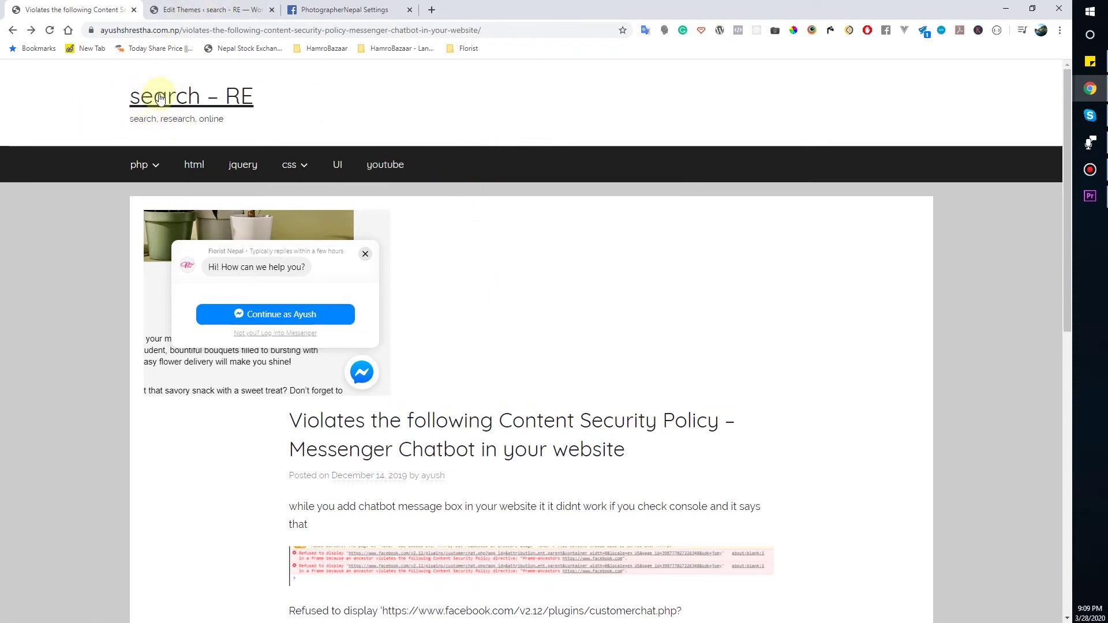
click(211, 8)
click(310, 8)
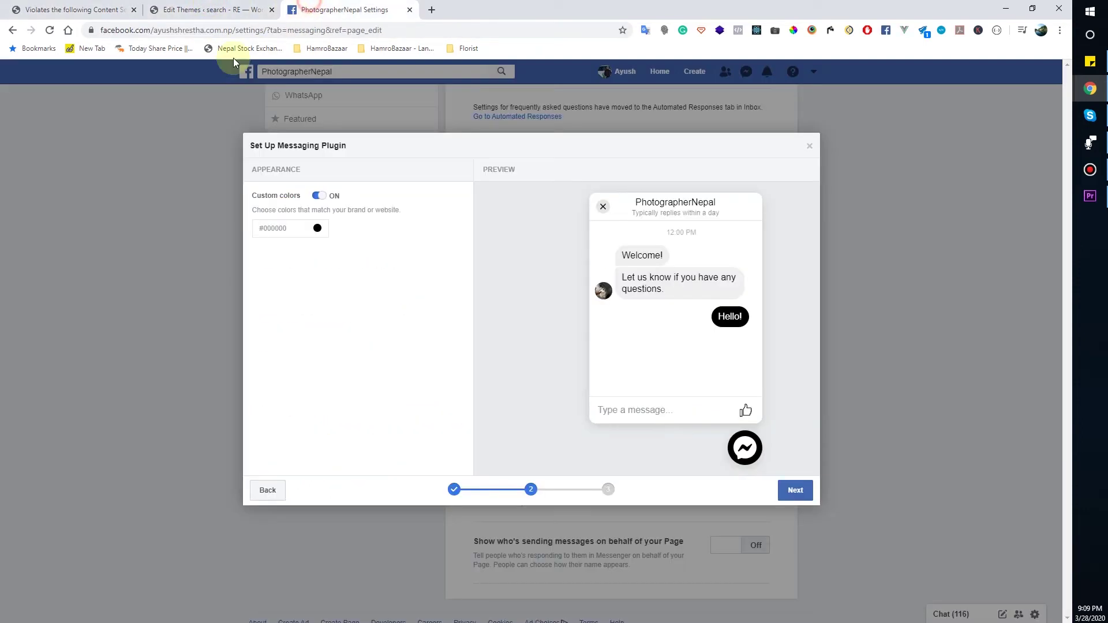
Set the chat theme colour to hex 000000 and advance to the code step
click(293, 228)
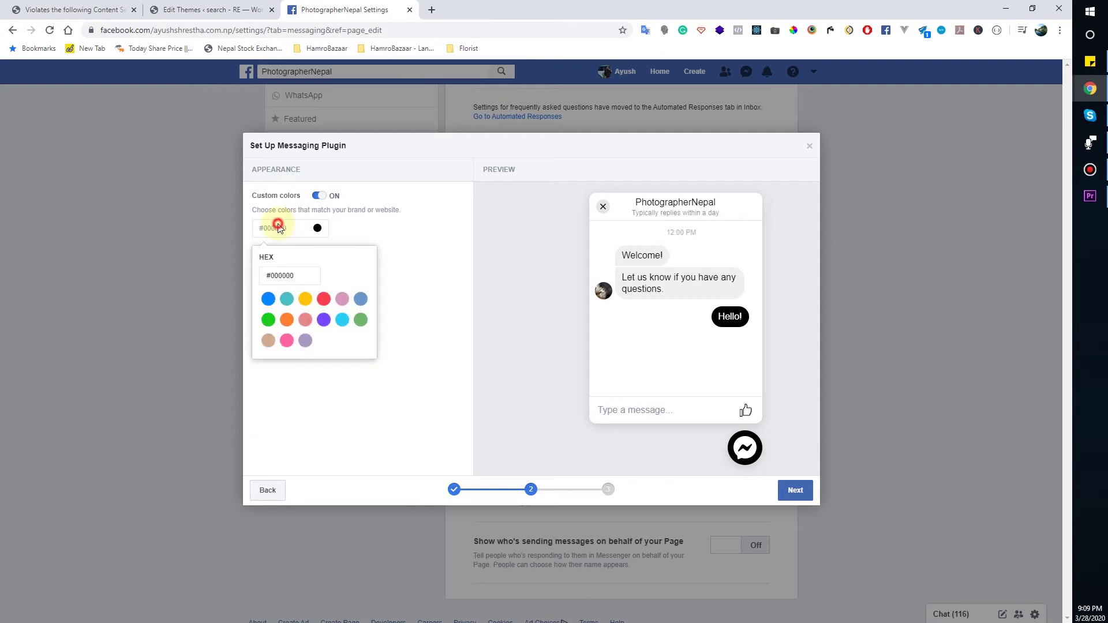
click(276, 227)
double_click(279, 226)
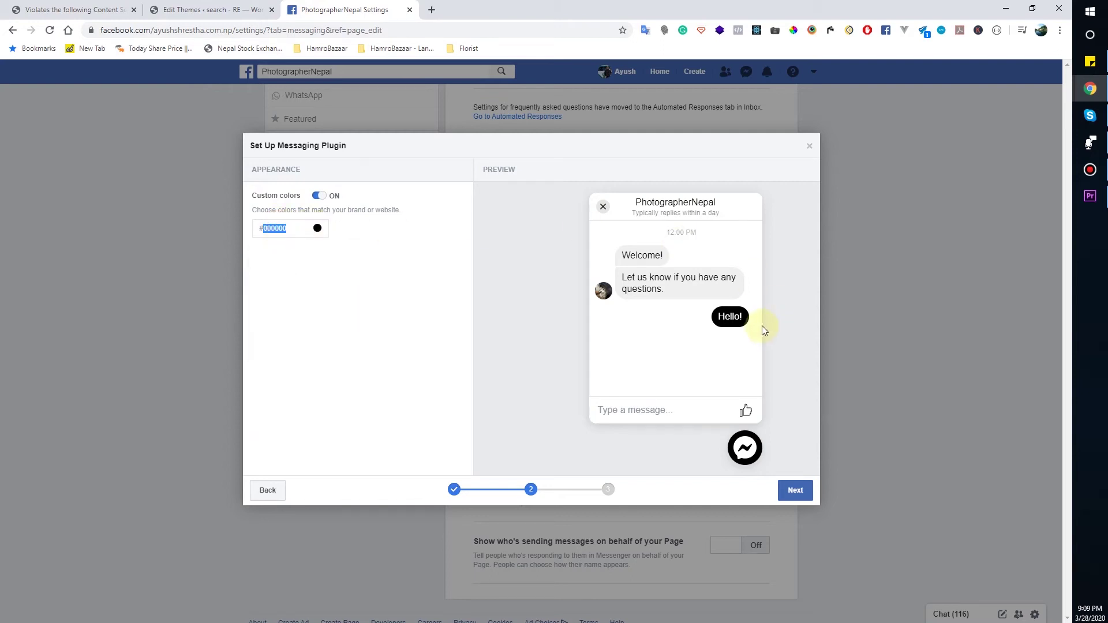
click(317, 228)
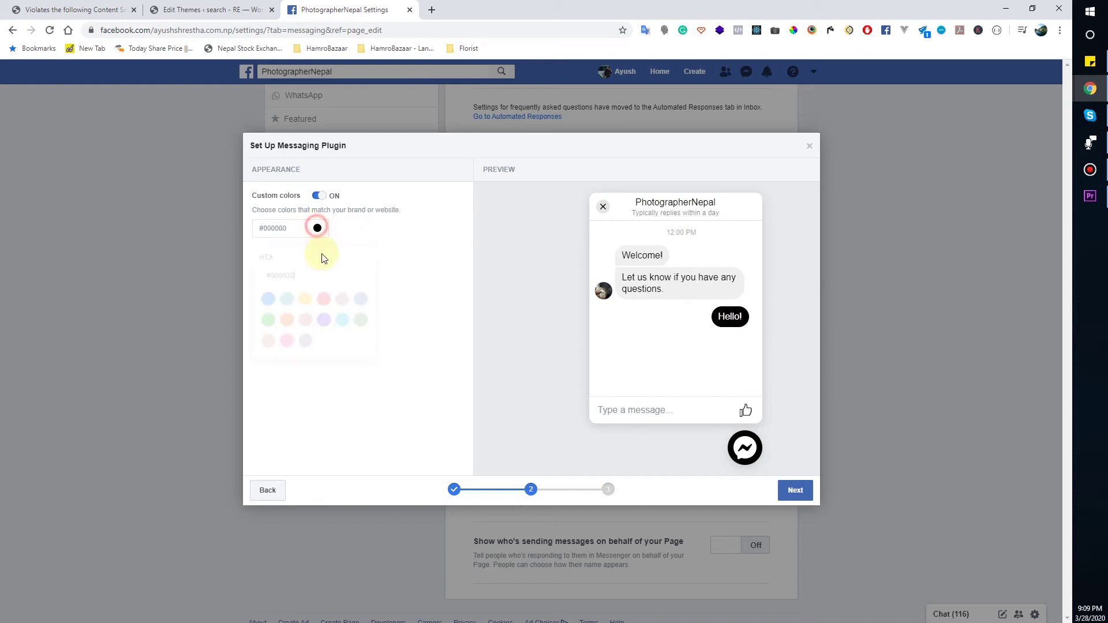
click(306, 297)
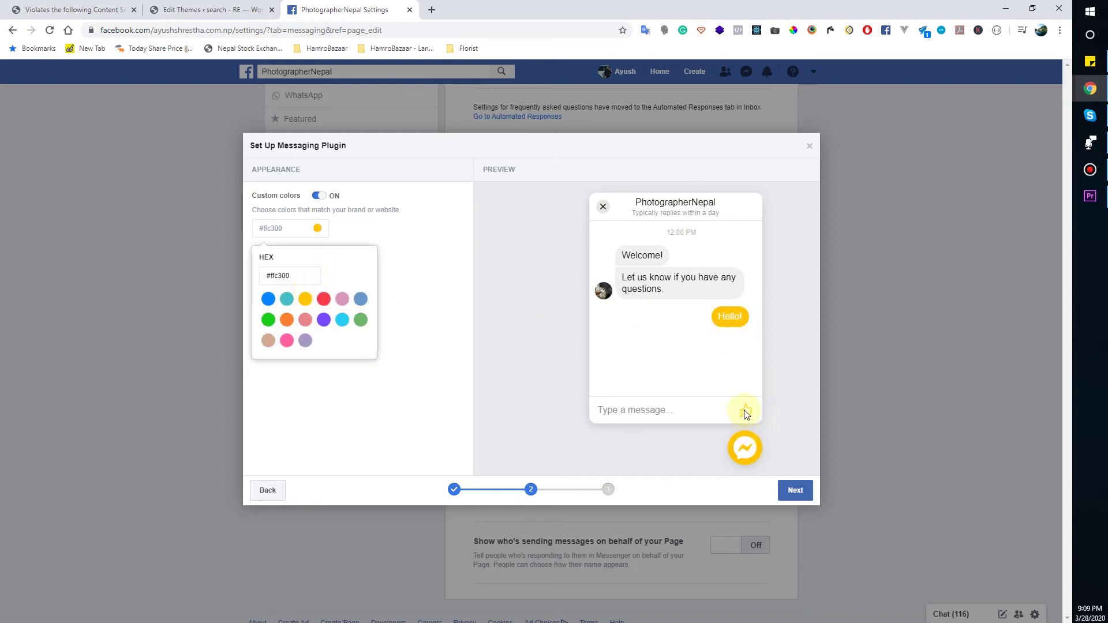
double_click(279, 276)
text(0000)
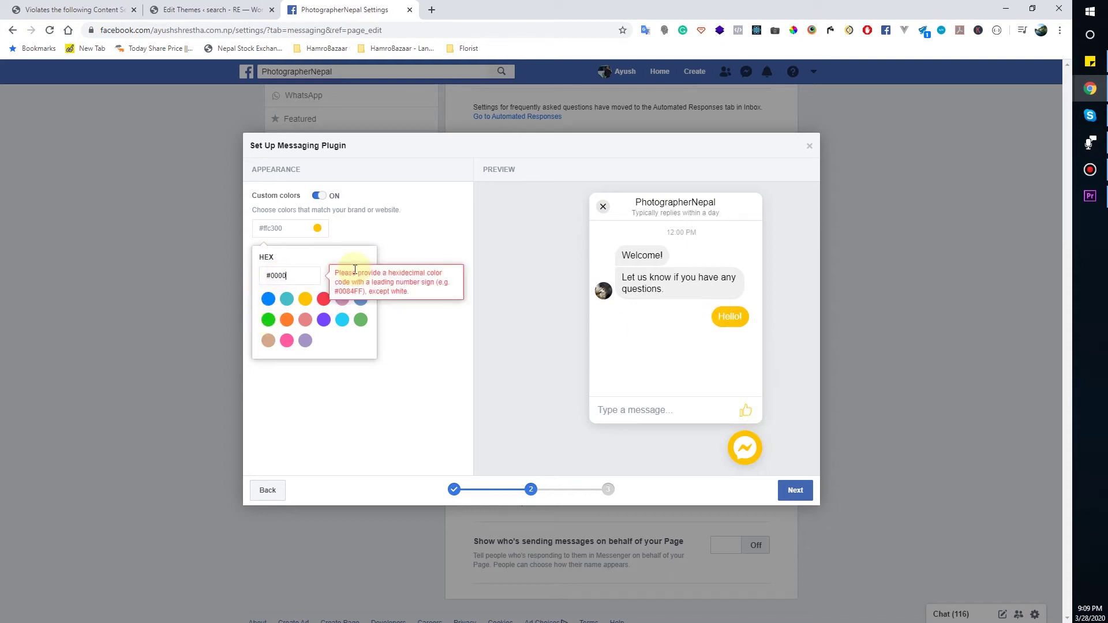
text(00)
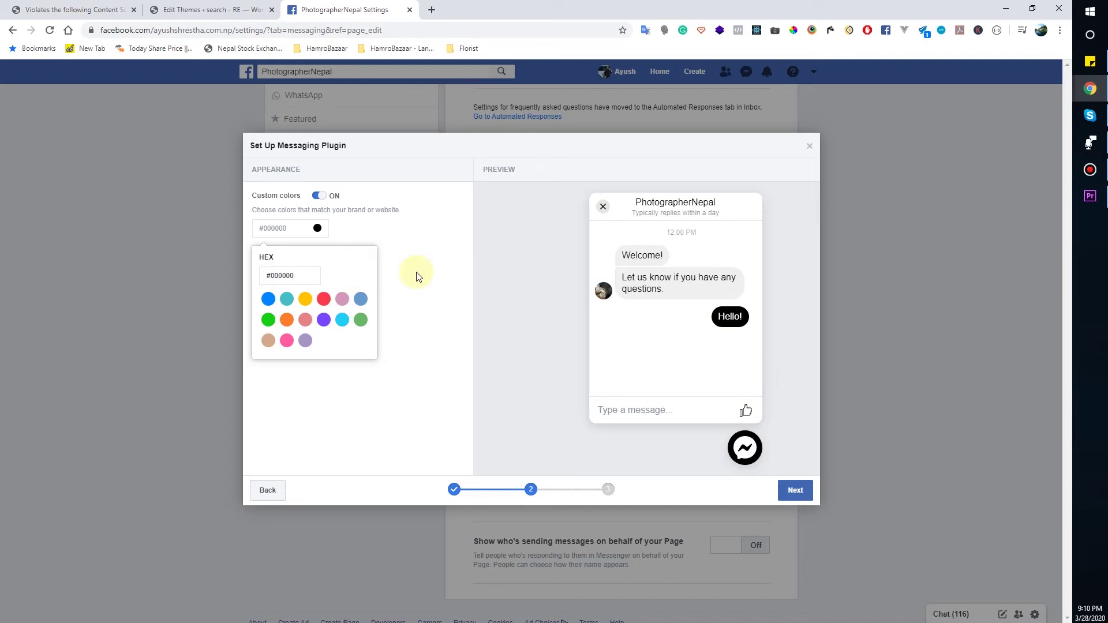
click(402, 269)
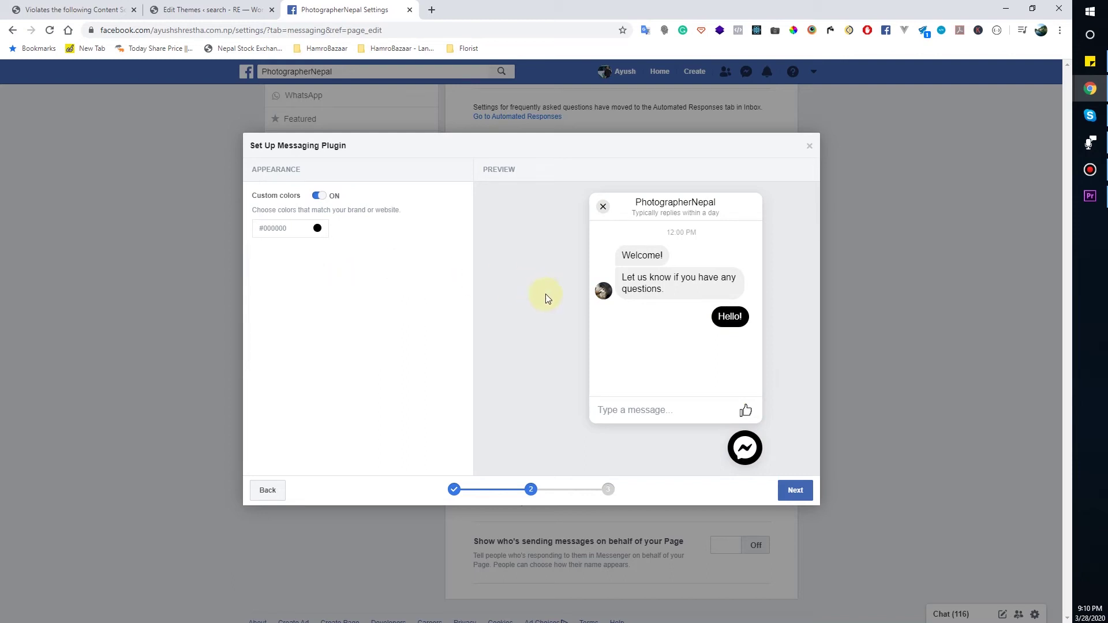
click(798, 490)
click(583, 409)
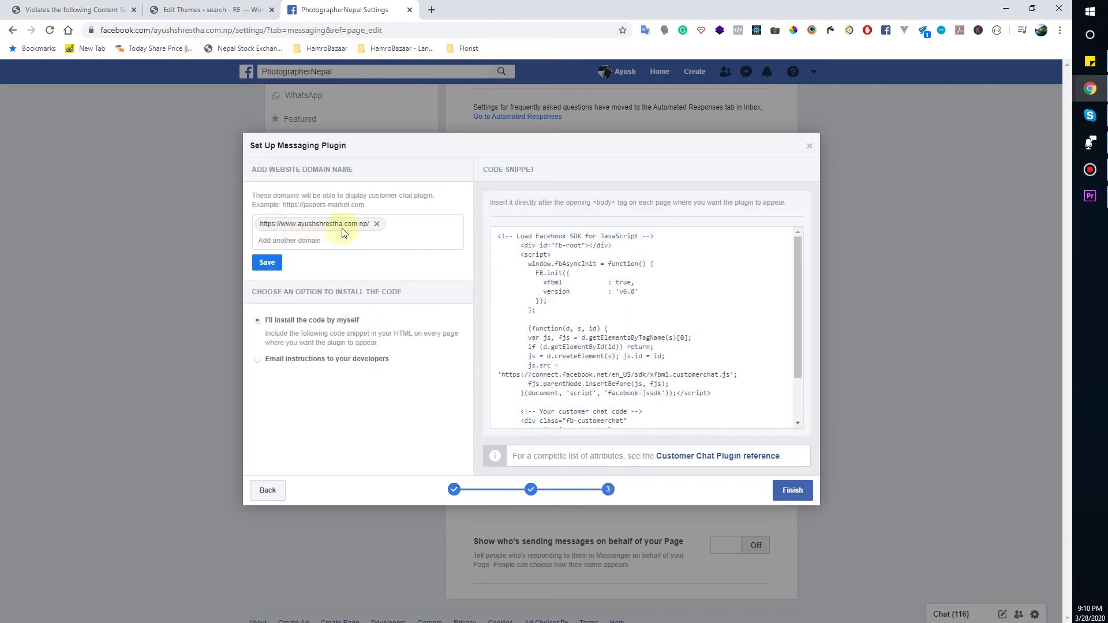
Replace the allowed domain with the blog's pasted web address and save it
click(377, 225)
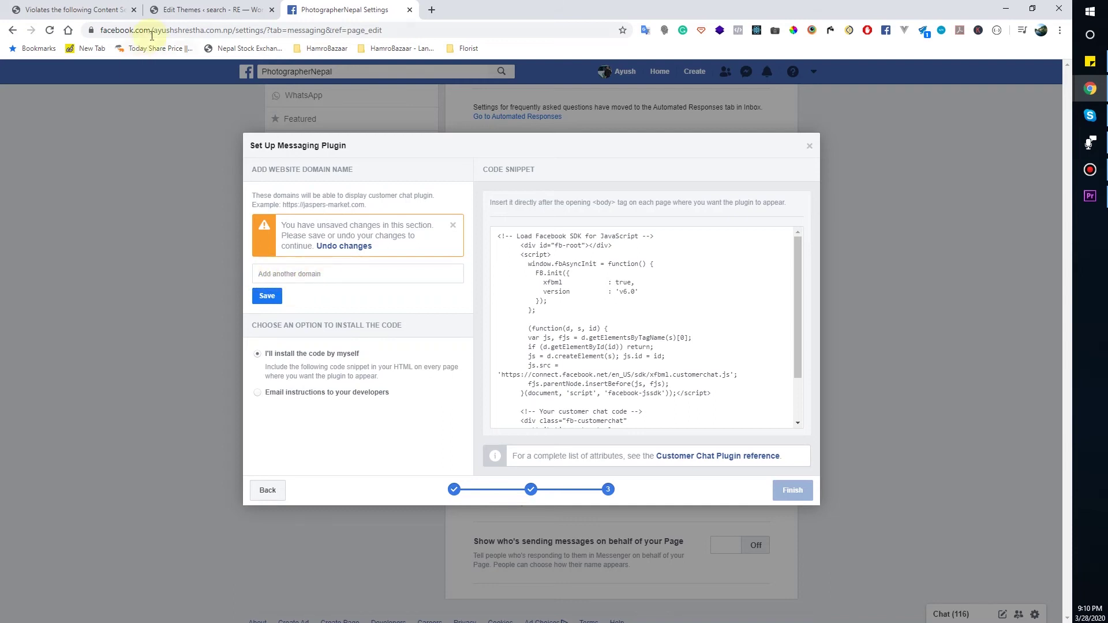
click(80, 9)
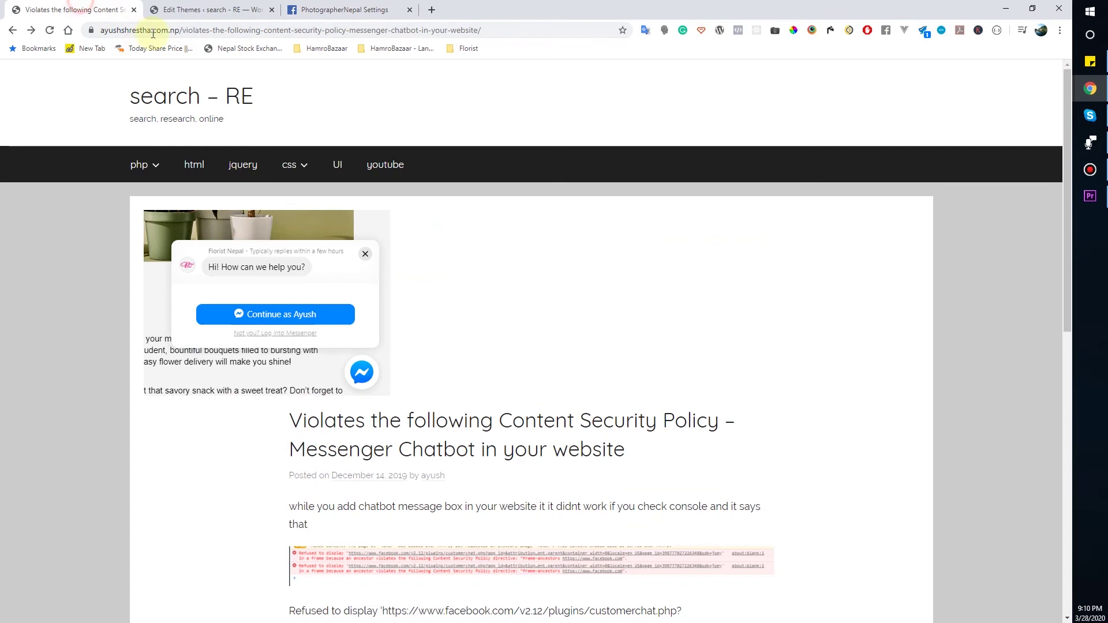
click(182, 30)
click(344, 10)
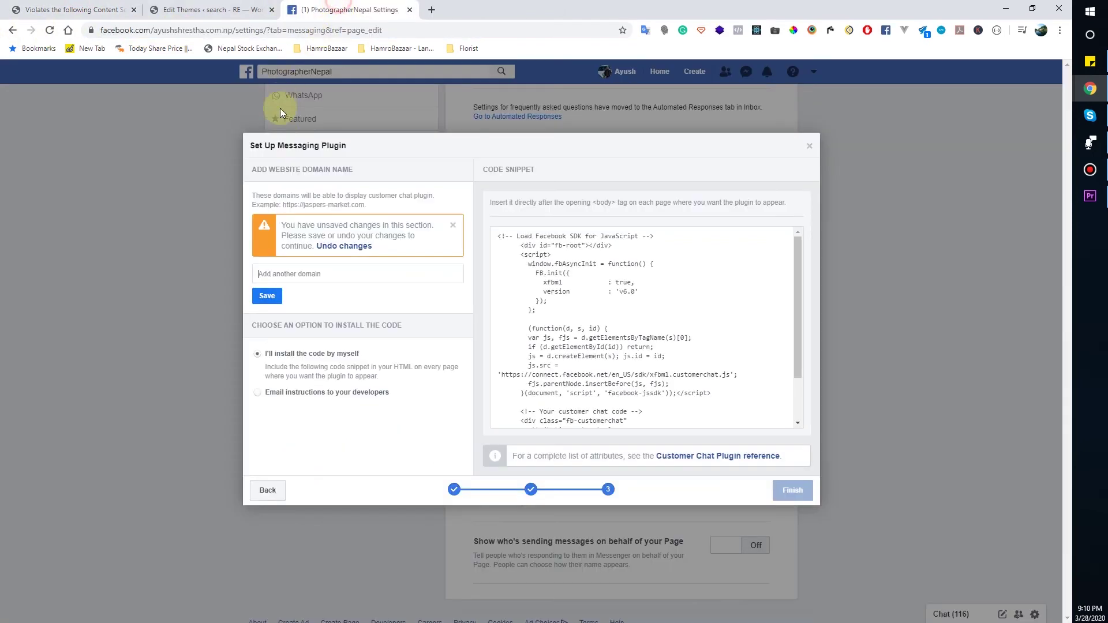
click(288, 273)
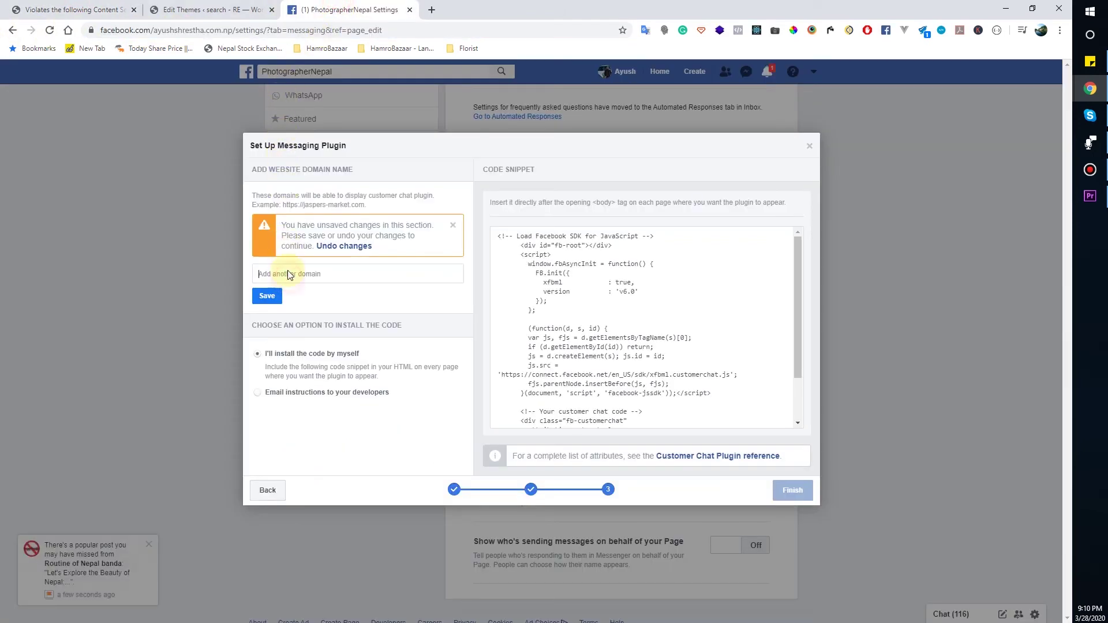
text(https://www.ayushshrestha.com.np/)
click(272, 314)
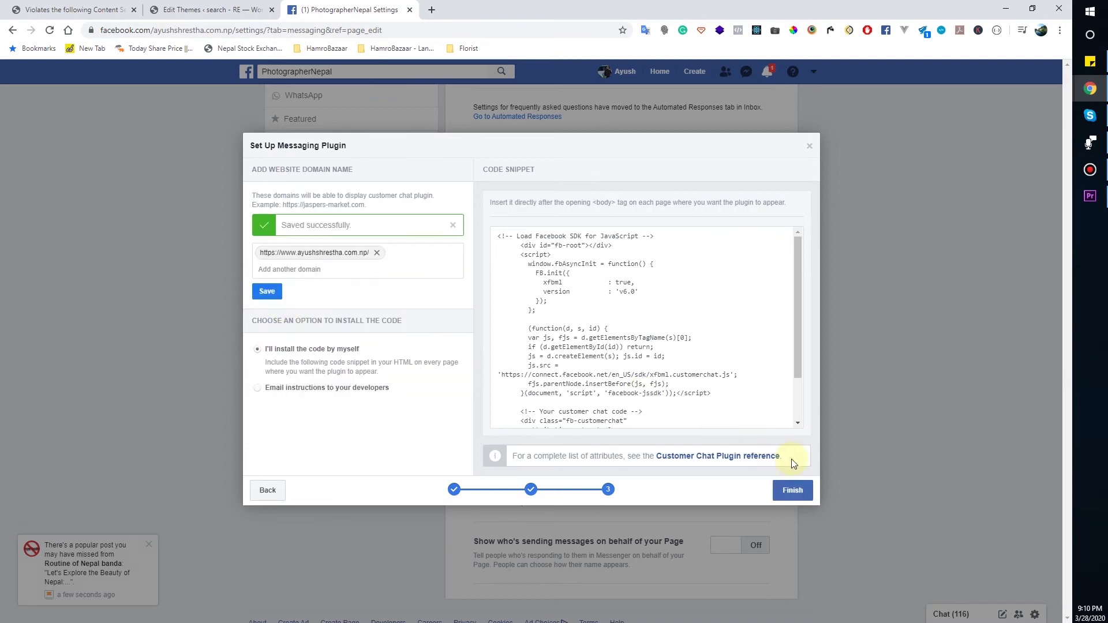
Copy the Messenger plugin code snippet to the clipboard
click(546, 327)
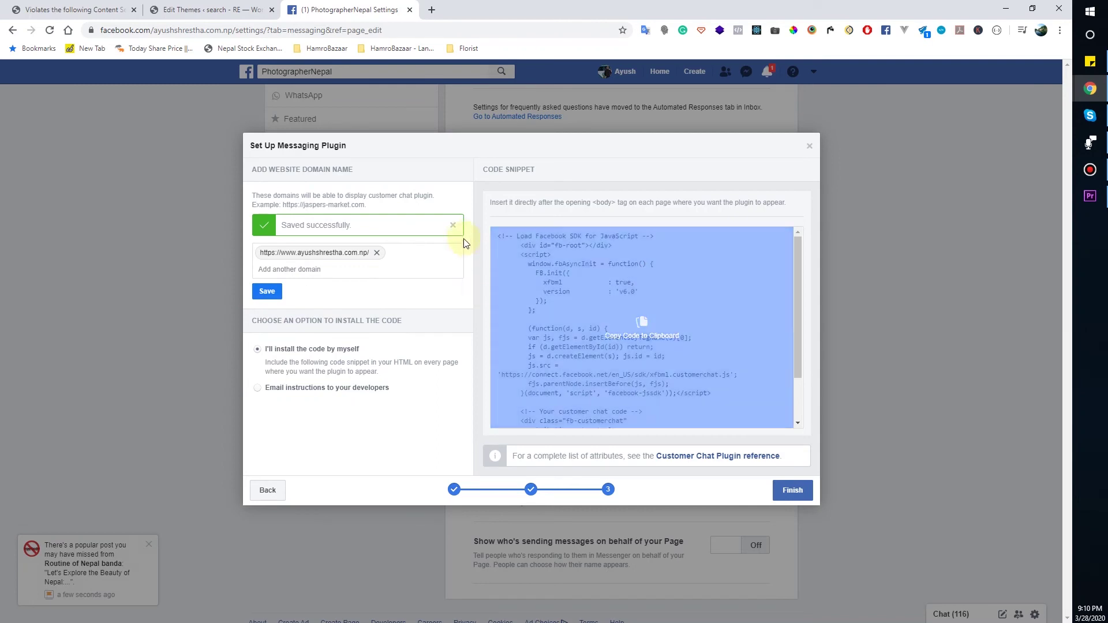
click(715, 238)
drag(487, 169, 566, 276)
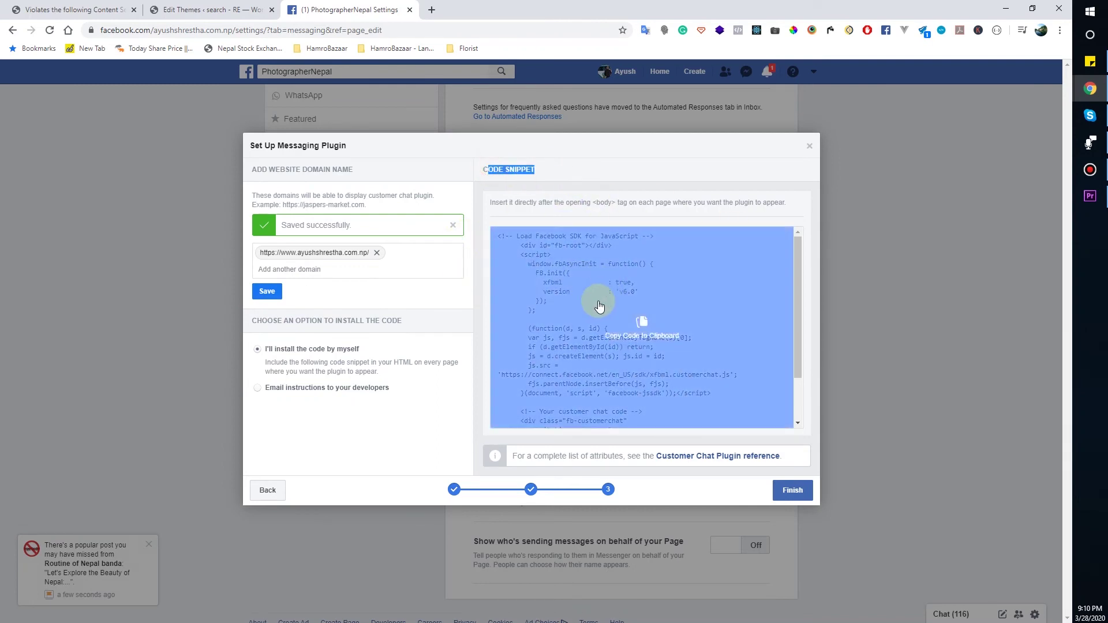
click(642, 330)
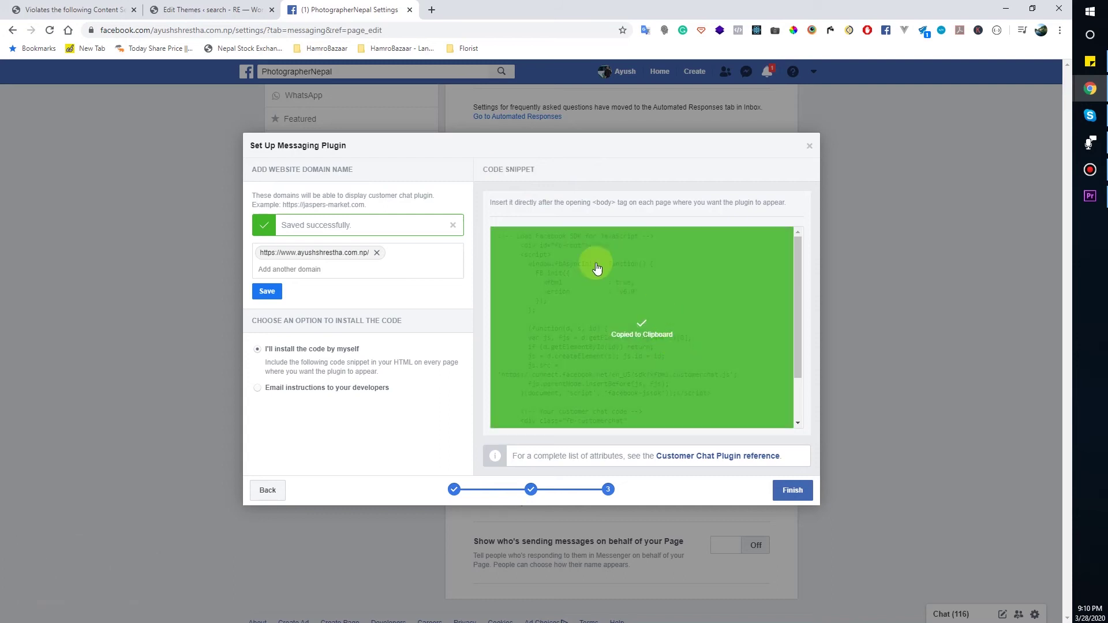
click(98, 6)
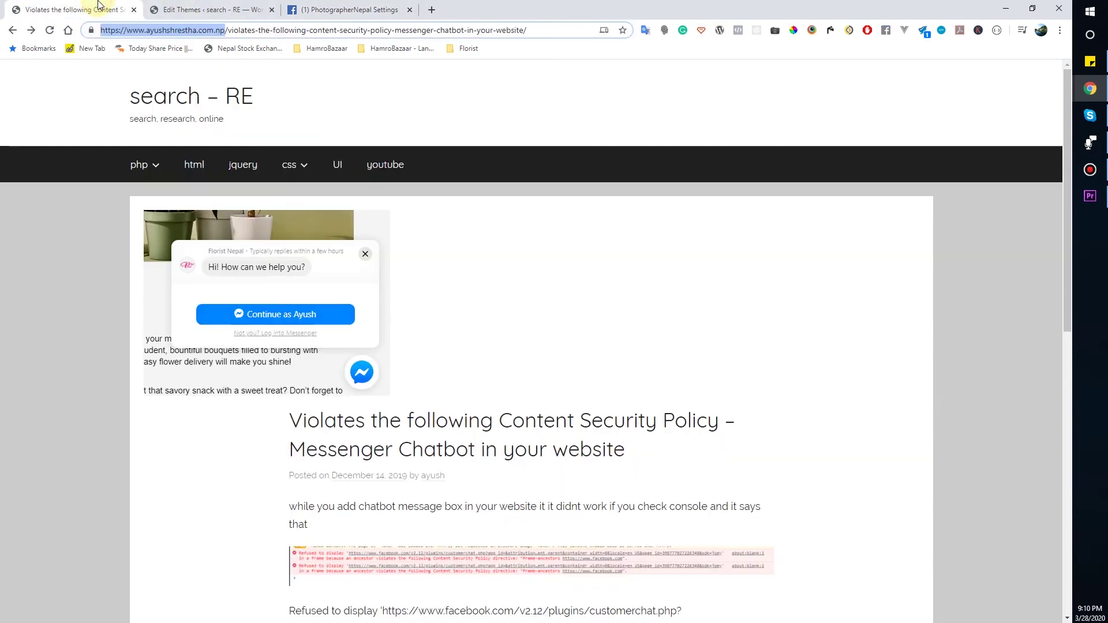
Paste the chat plugin code into header.php just before </head>
click(181, 6)
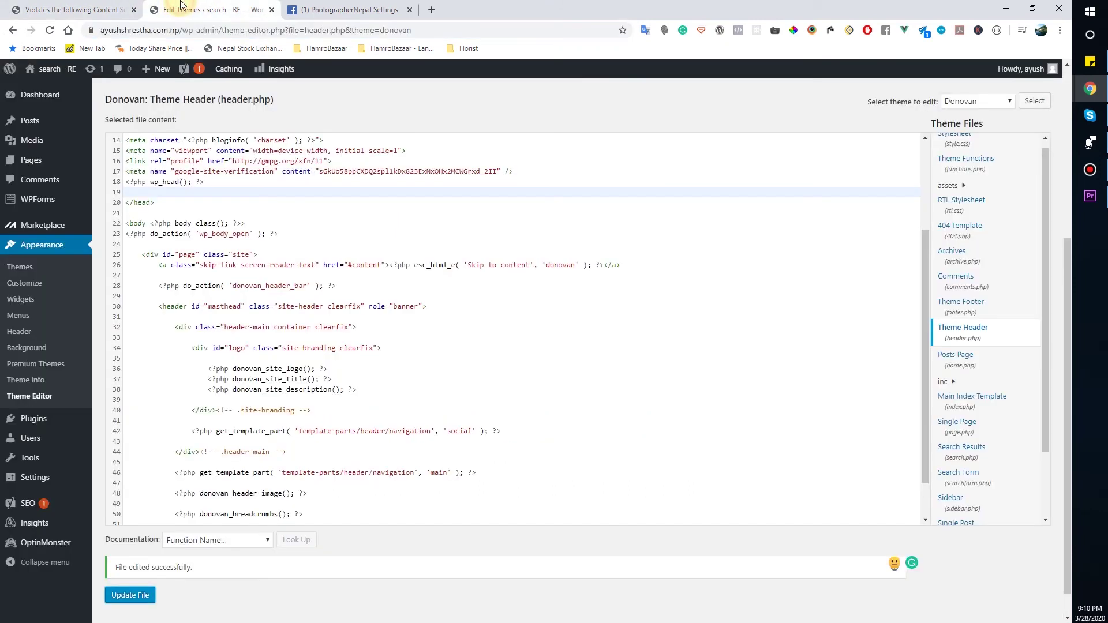
click(154, 191)
scroll(237, 195, up, 3)
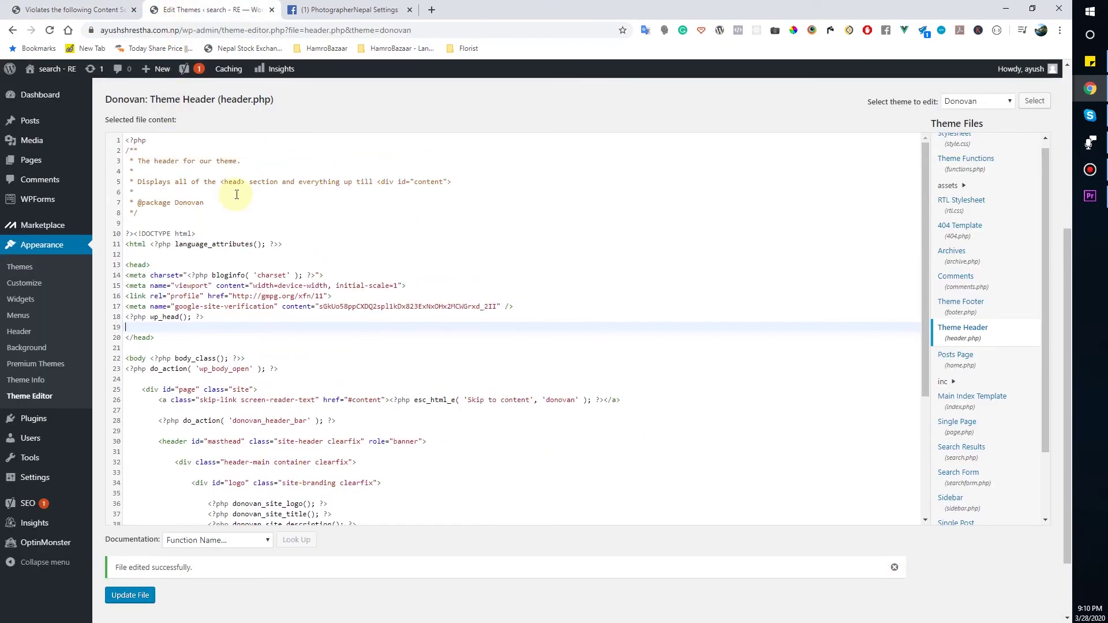
drag(171, 347, 109, 265)
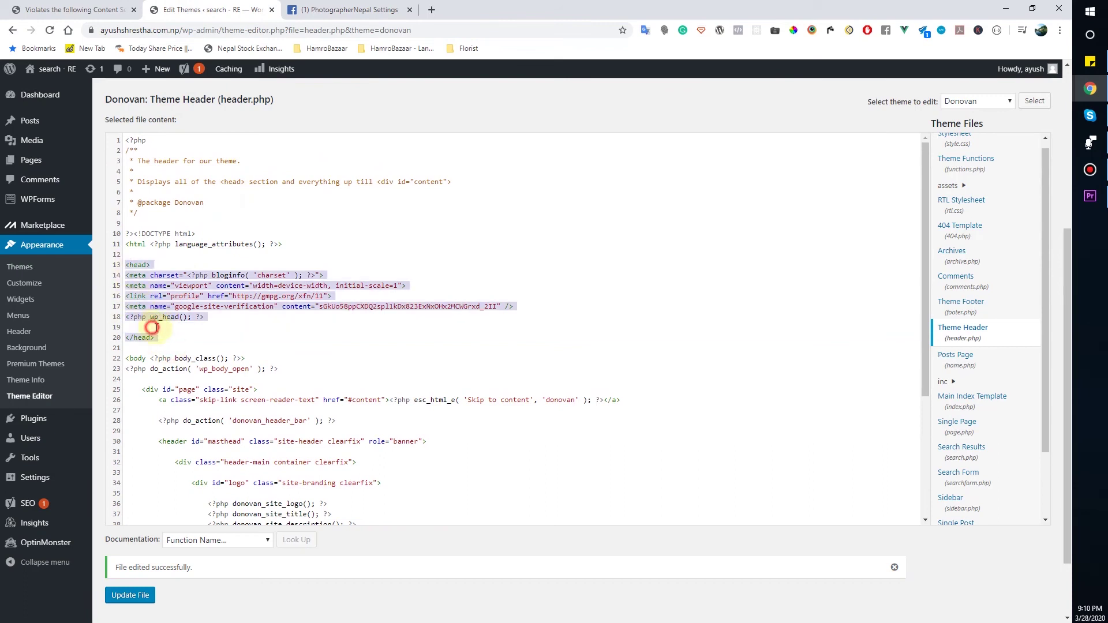
click(152, 327)
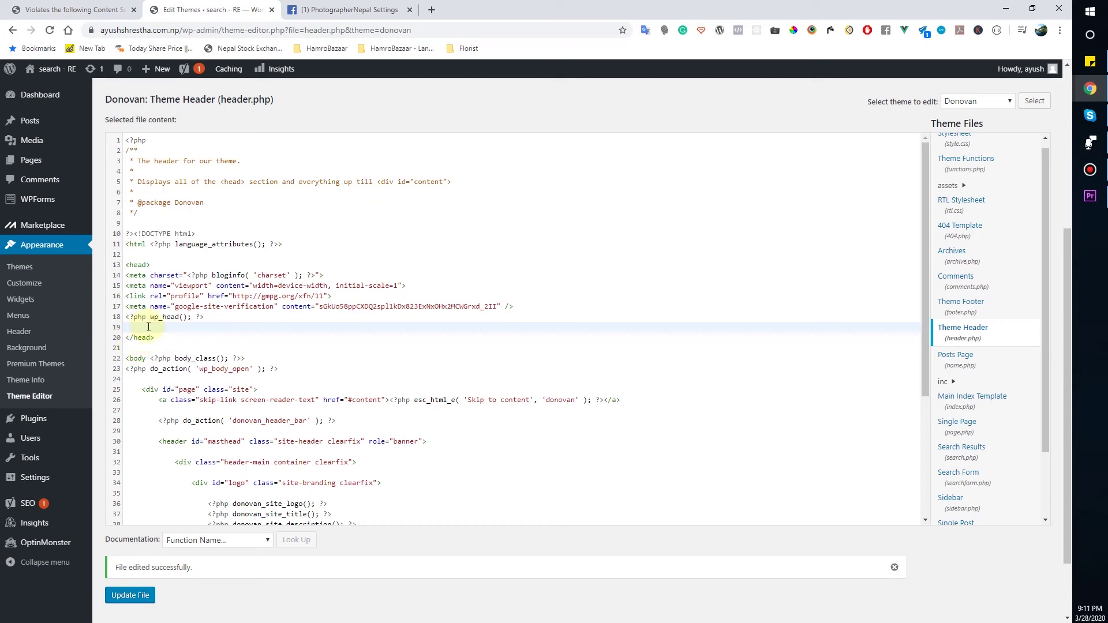
key(ctrl+v)
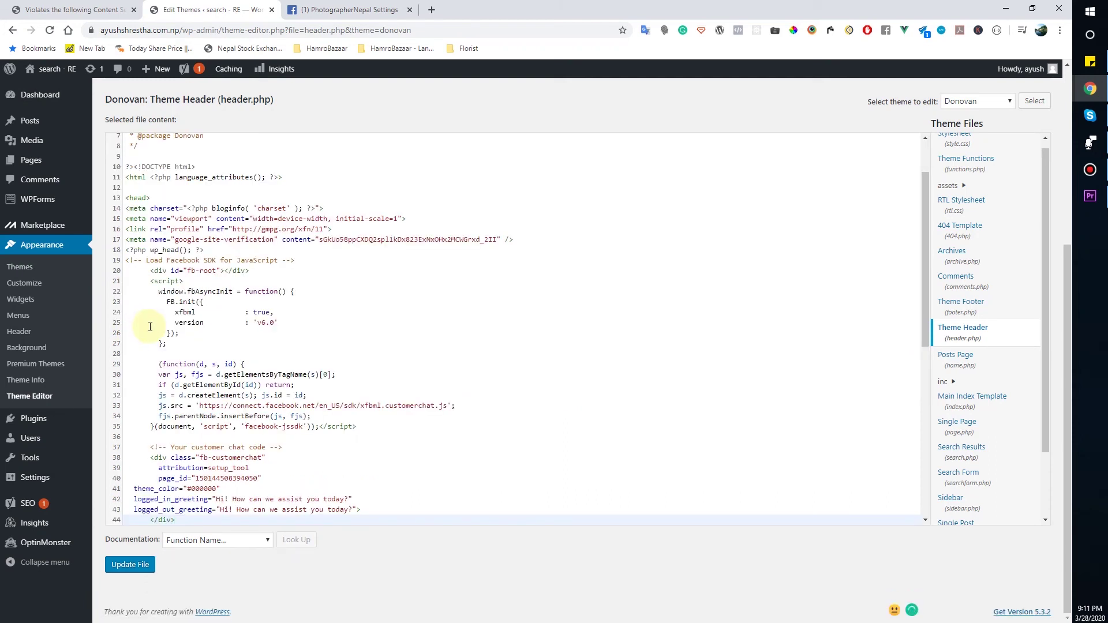
Save the edited header.php with Update File
scroll(152, 325, down, 2)
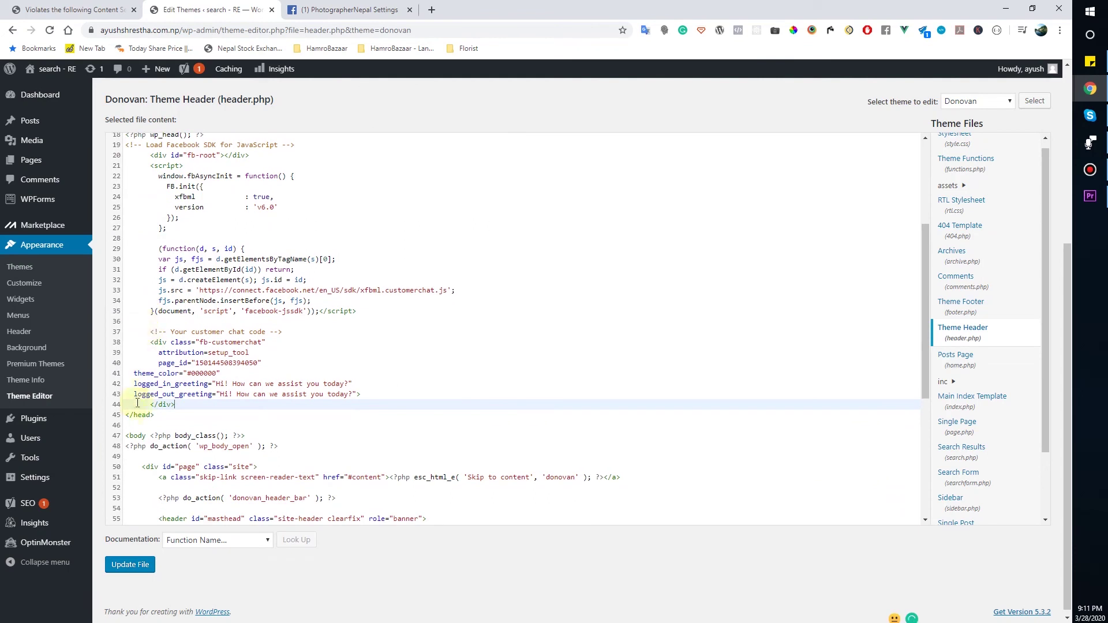
drag(159, 412, 126, 394)
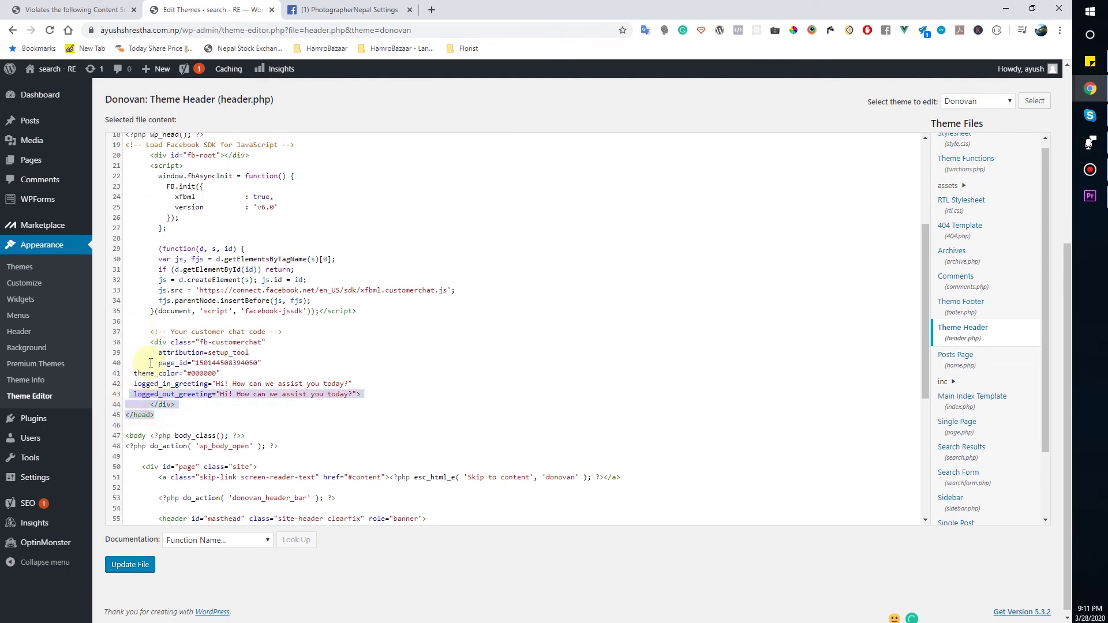
scroll(143, 331, up, 3)
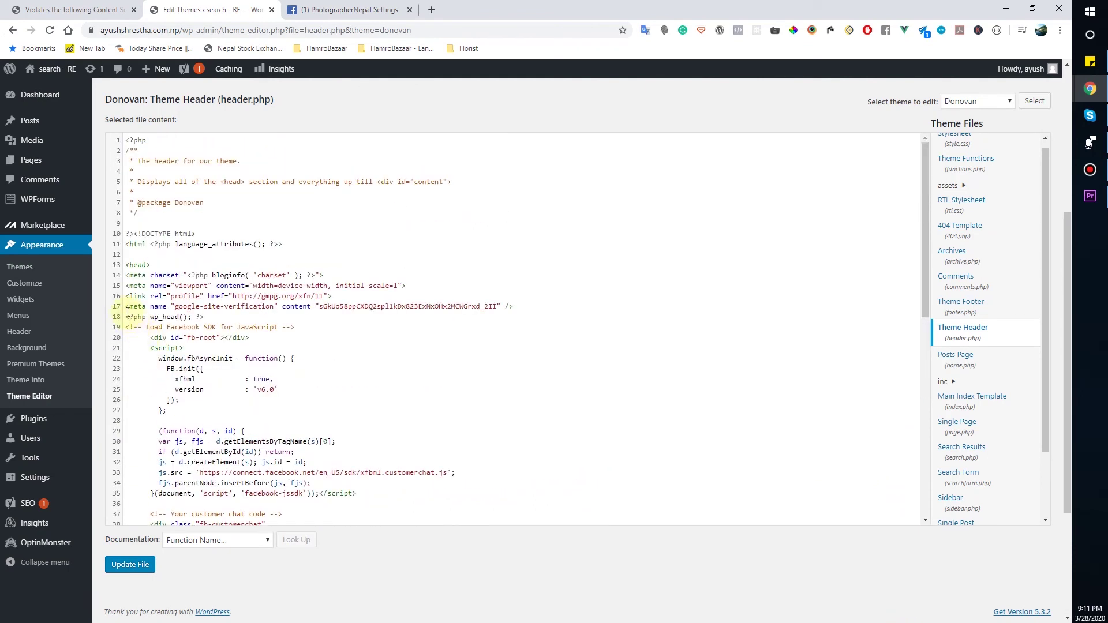
scroll(166, 334, down, 4)
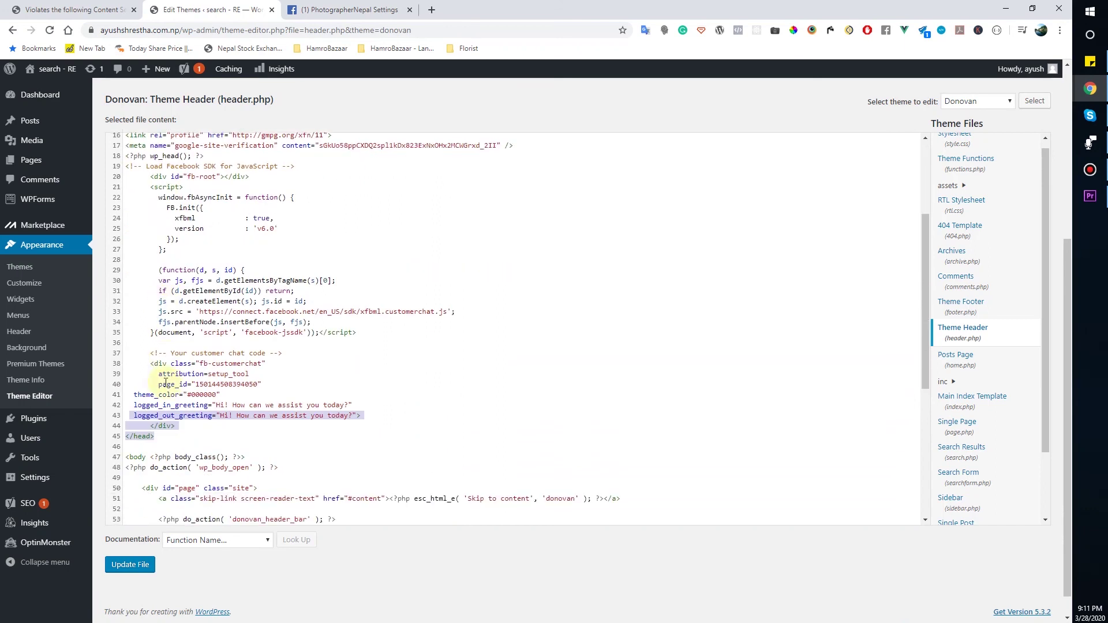
click(127, 566)
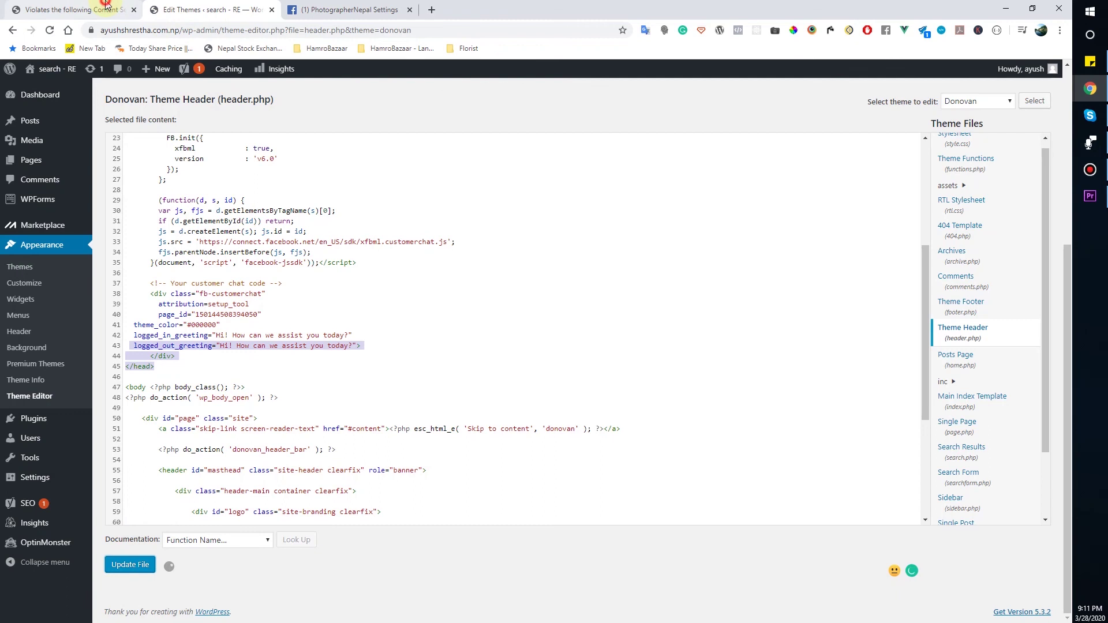
click(78, 9)
Reload the blog post to show the 'How can we assist you today?' chat, then open the homepage
click(50, 31)
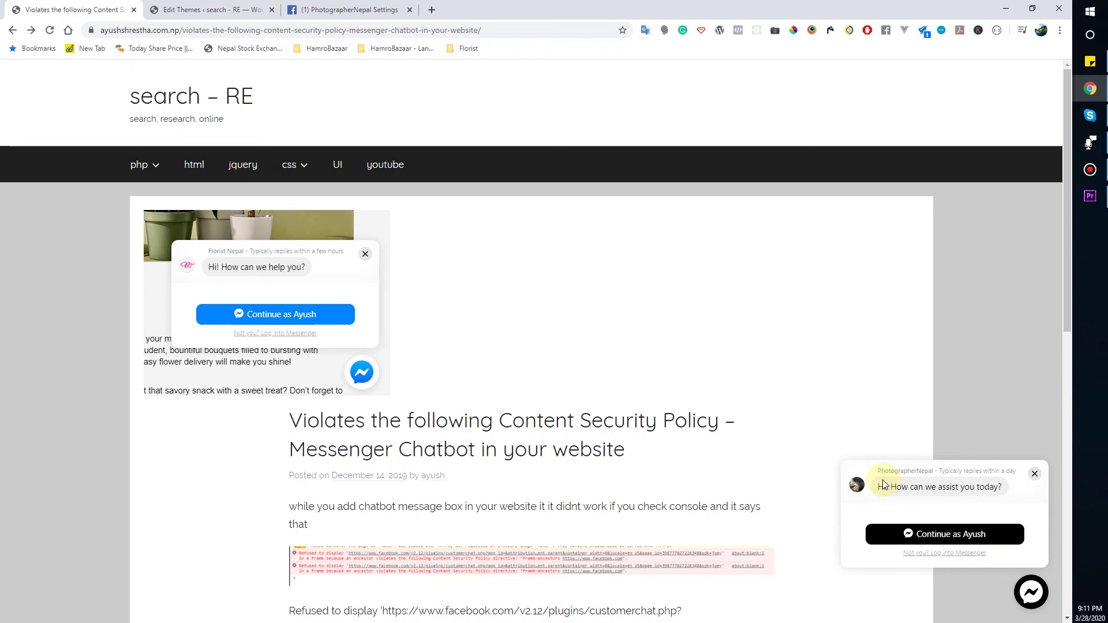
drag(883, 486, 1007, 488)
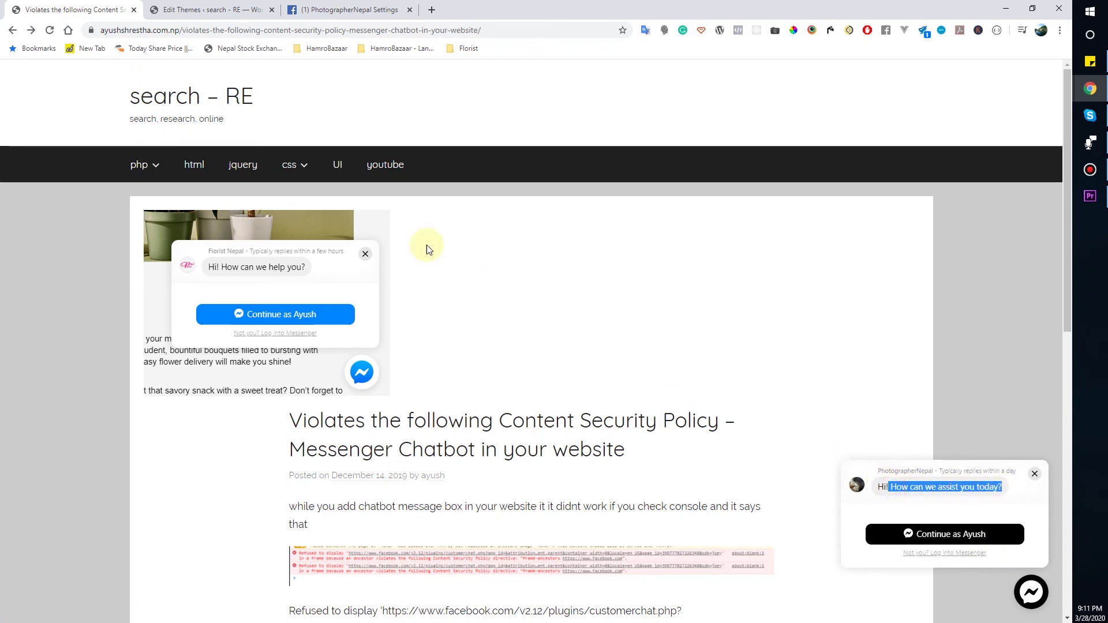
click(223, 108)
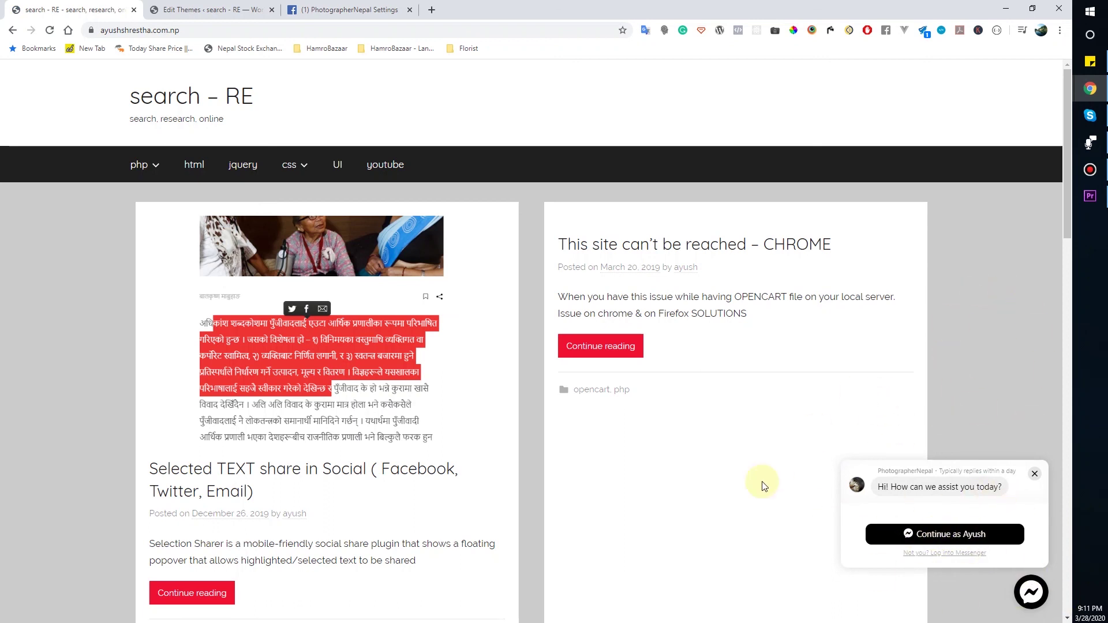
Dismiss the Messenger greeting popup on the search – RE homepage
click(1035, 476)
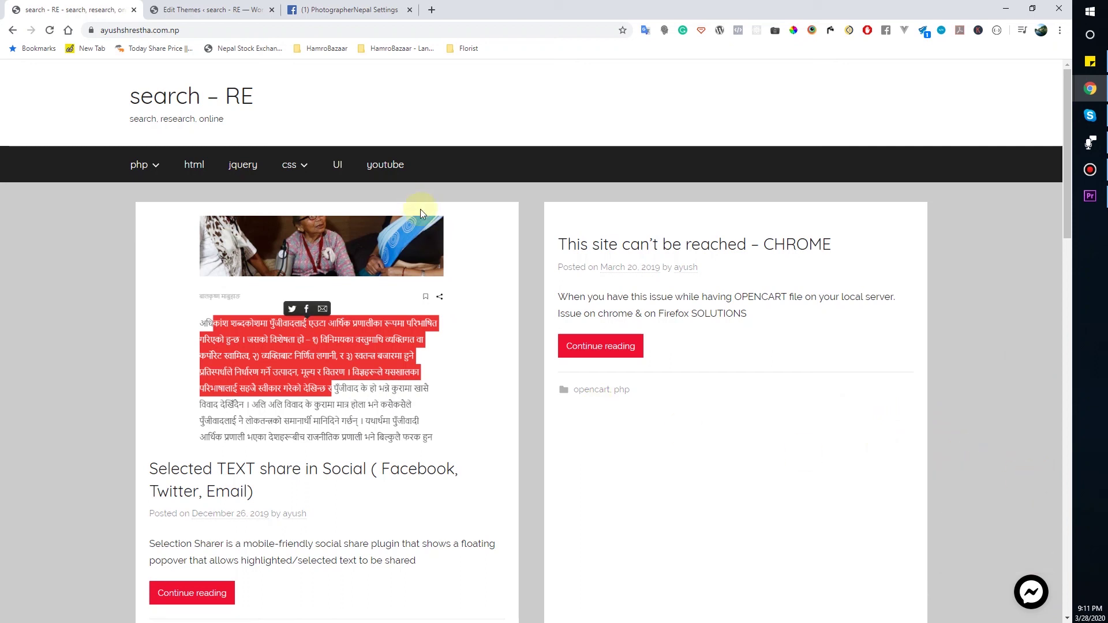
click(183, 6)
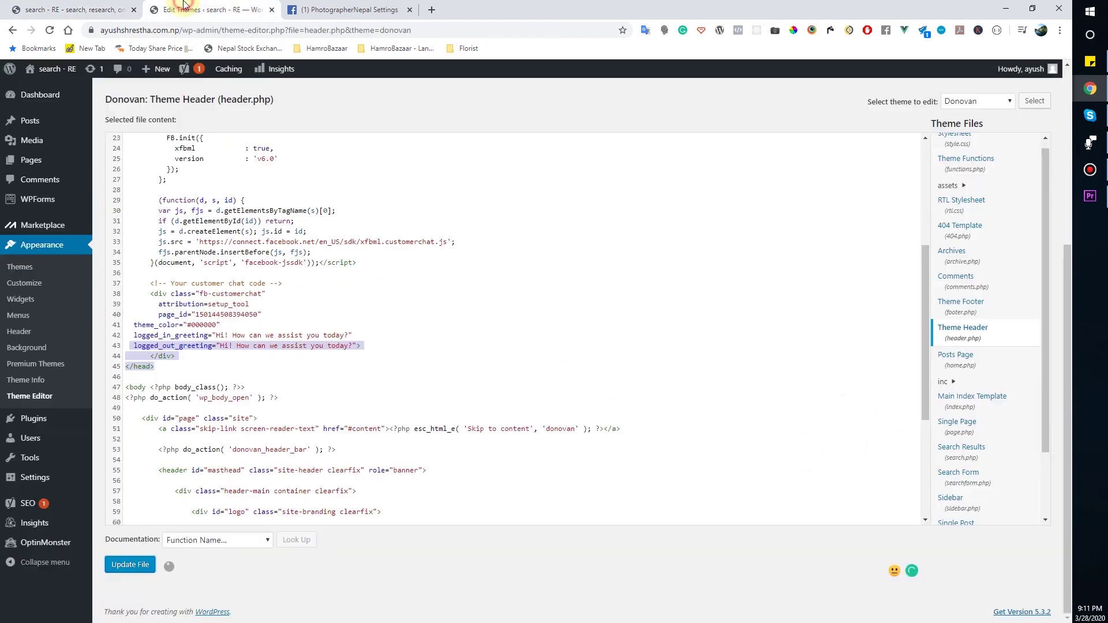
click(99, 6)
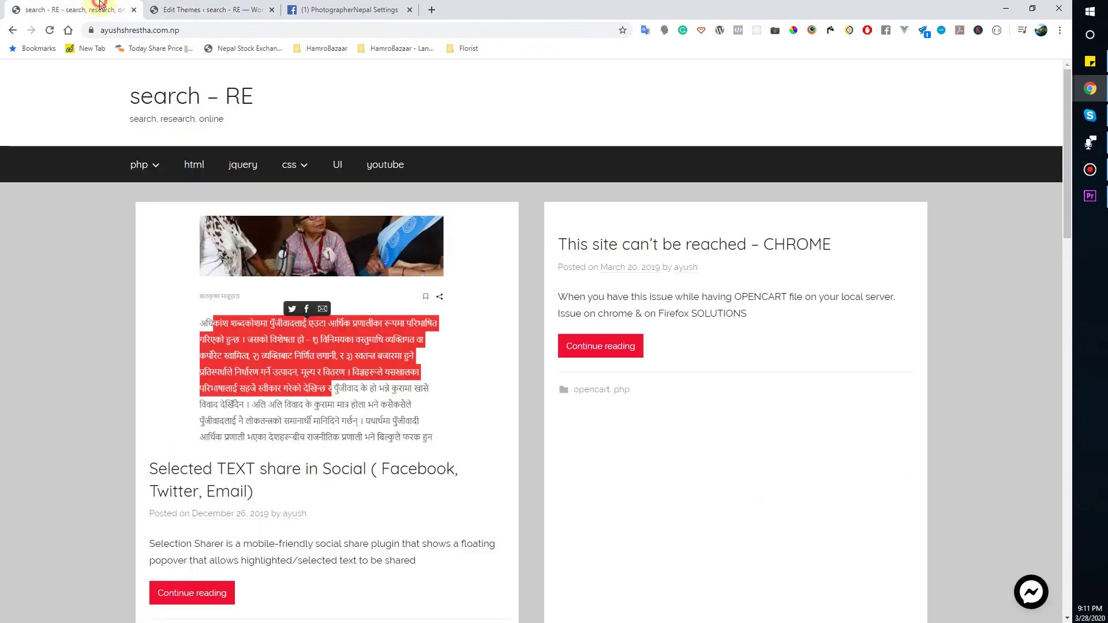